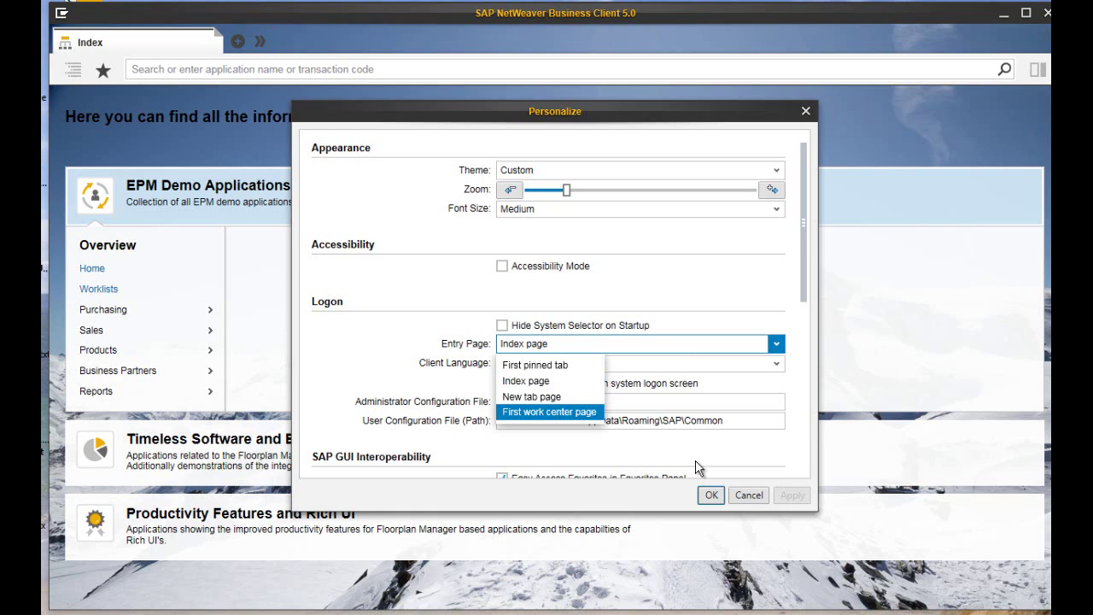
Keep Index page as the entry page and save the personalization settings.
click(683, 350)
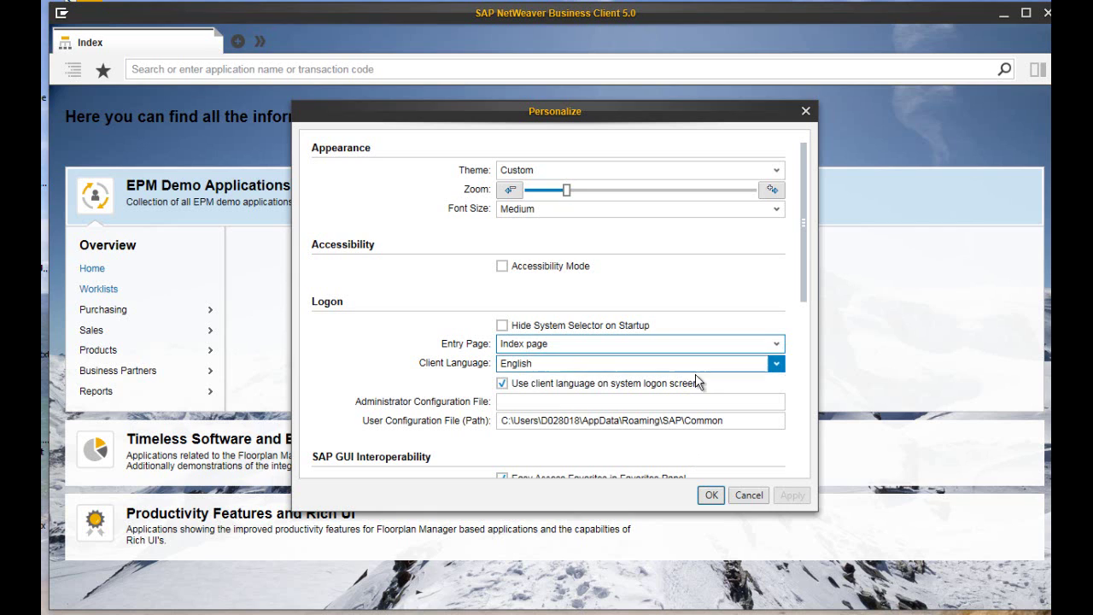
click(712, 495)
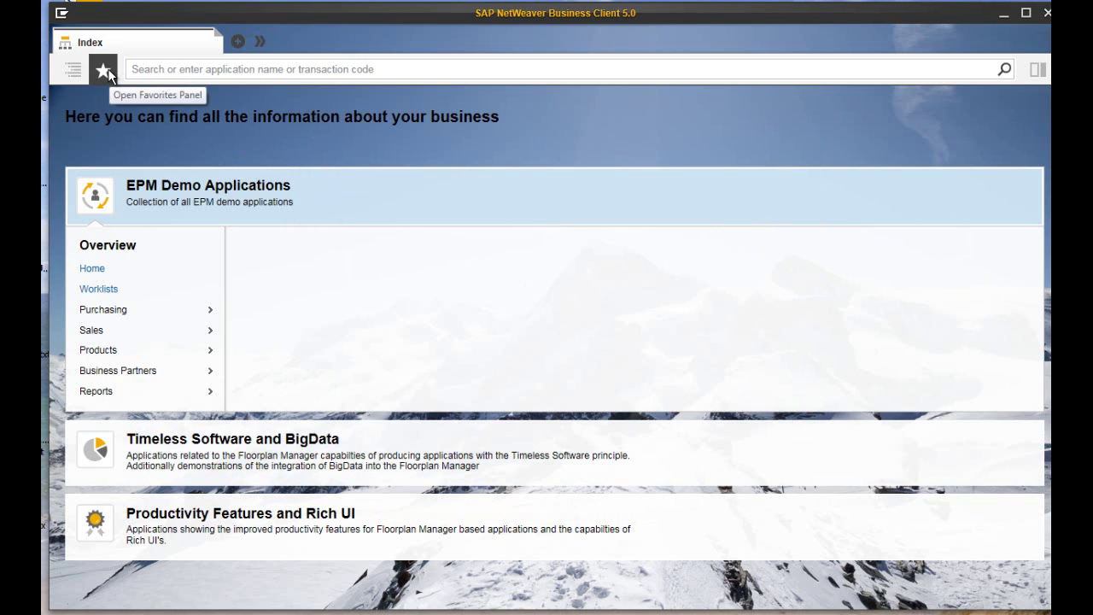
Search for SEPM_SO, open the Sales Orders transaction, and show the Favorites panel beside it.
click(148, 68)
text(SE)
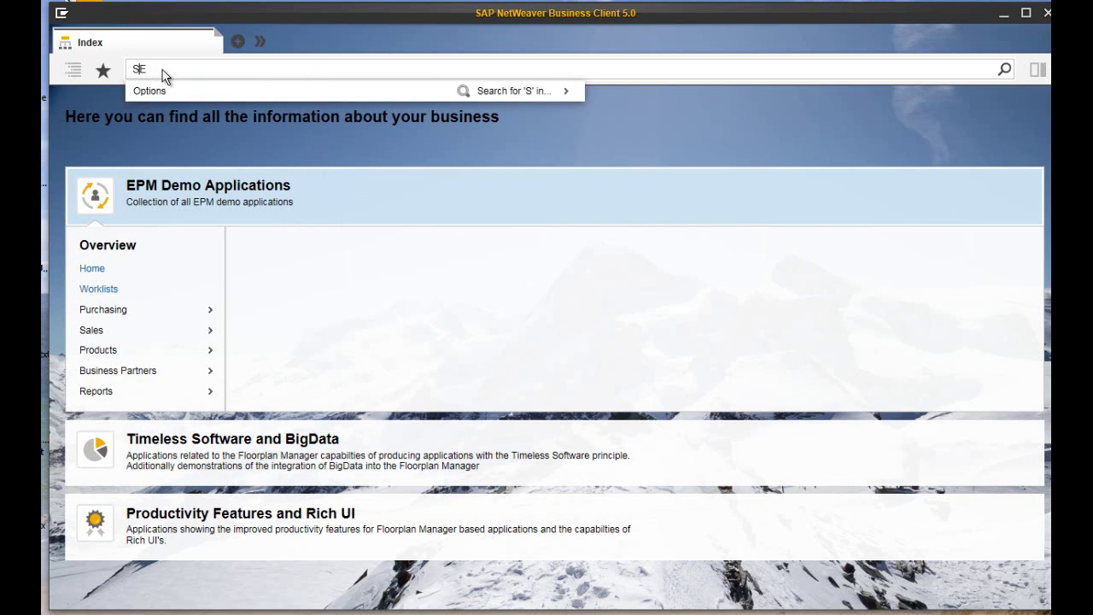
text(PM_SO)
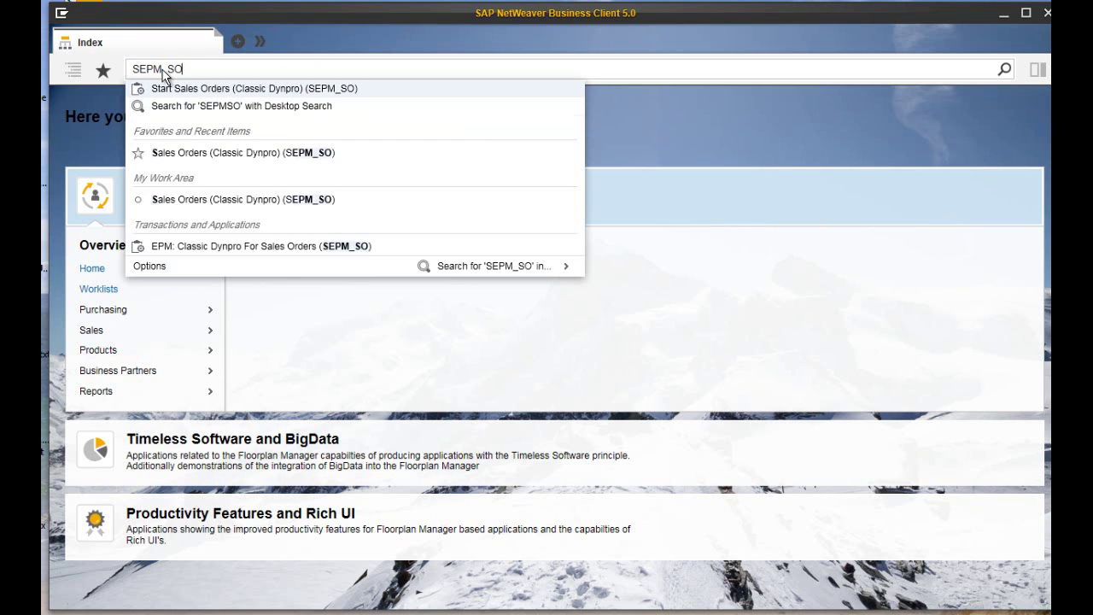
click(191, 158)
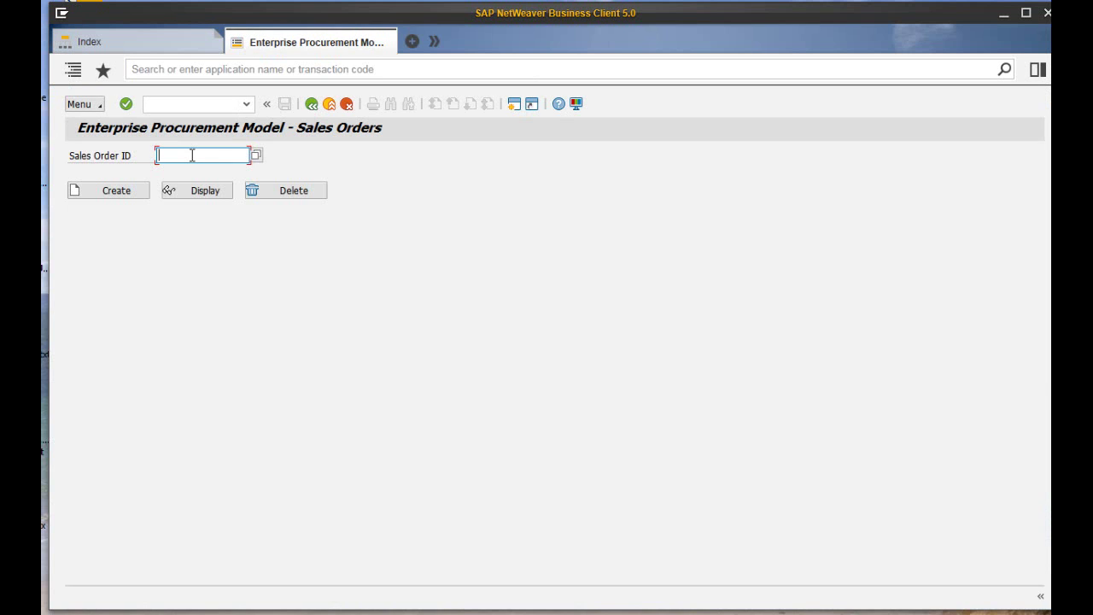
click(192, 155)
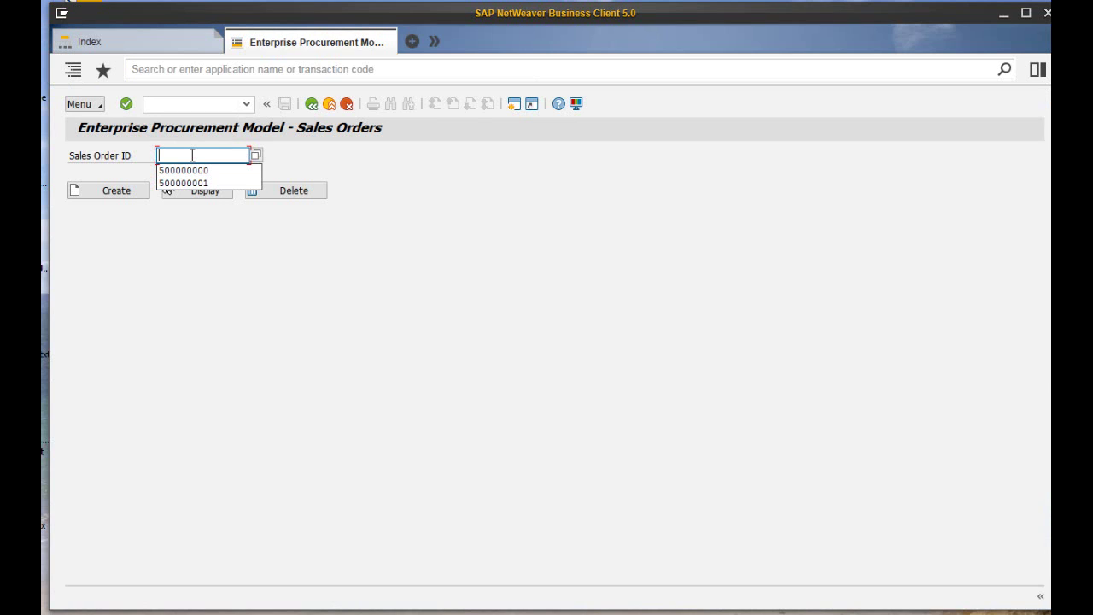
click(106, 69)
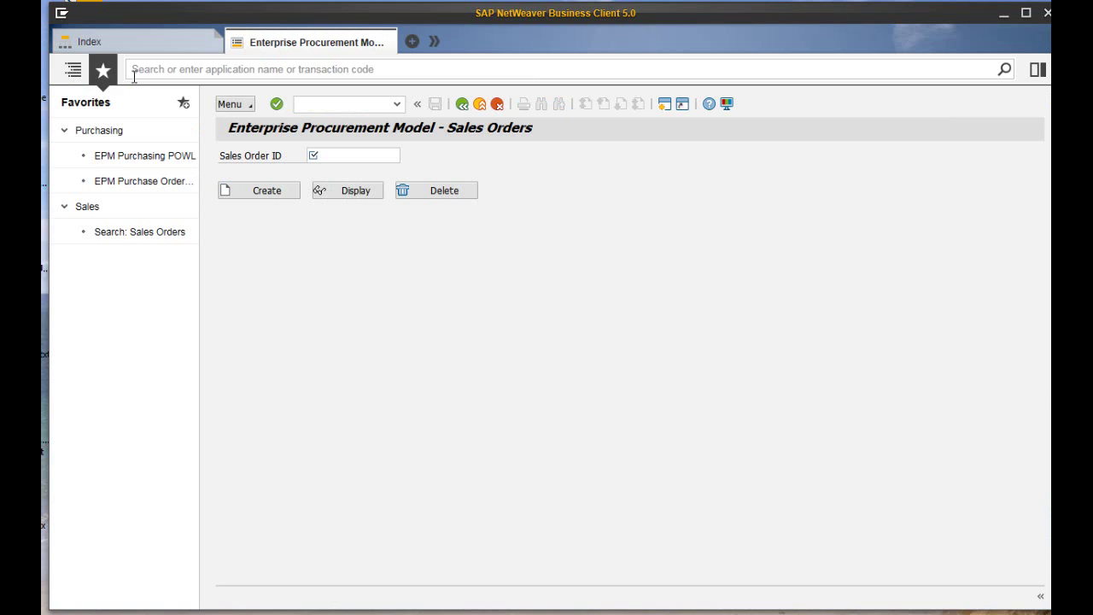
Add the Sales Orders transaction to favorites in the Sales folder.
click(183, 104)
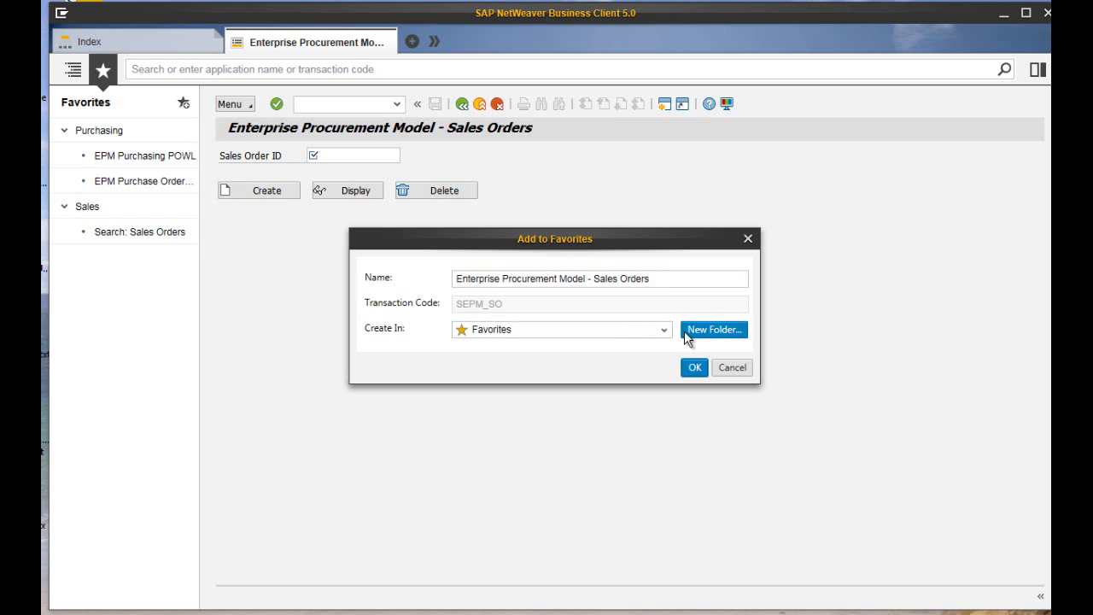
click(664, 331)
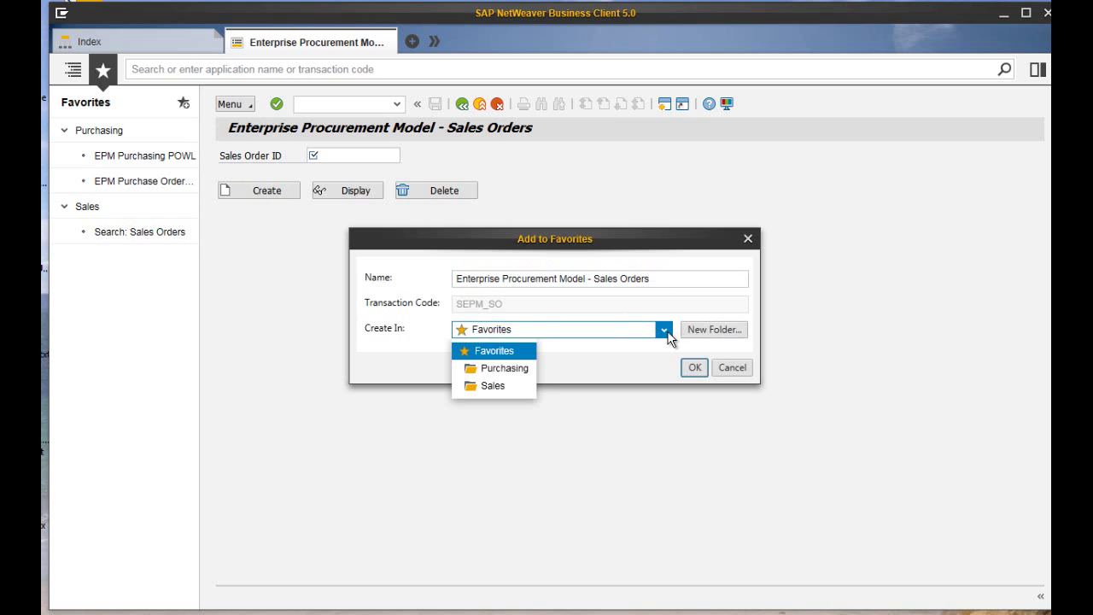
click(486, 385)
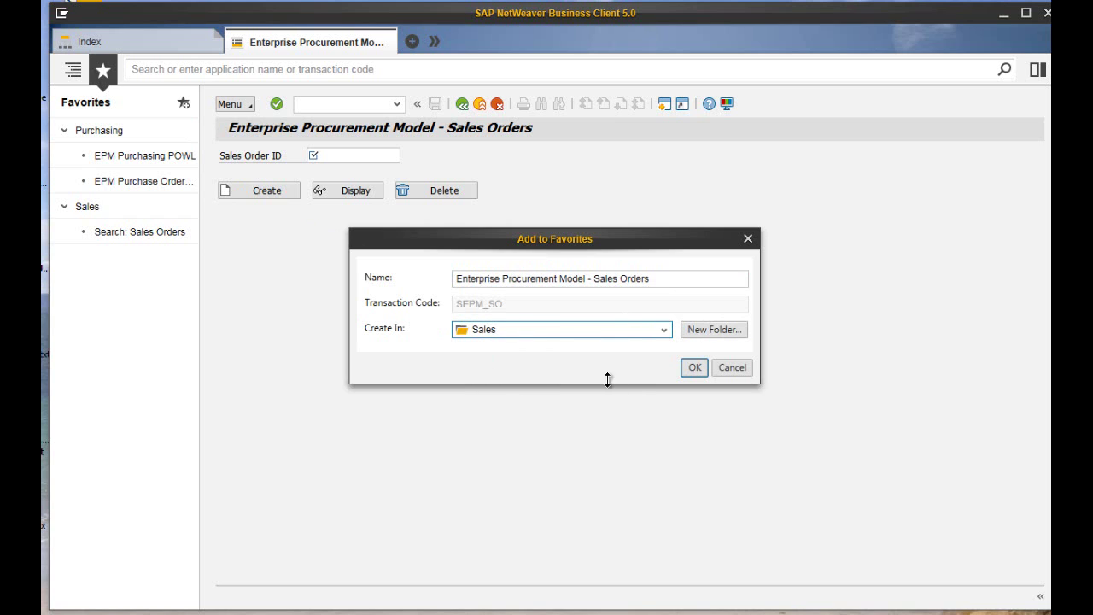
click(694, 368)
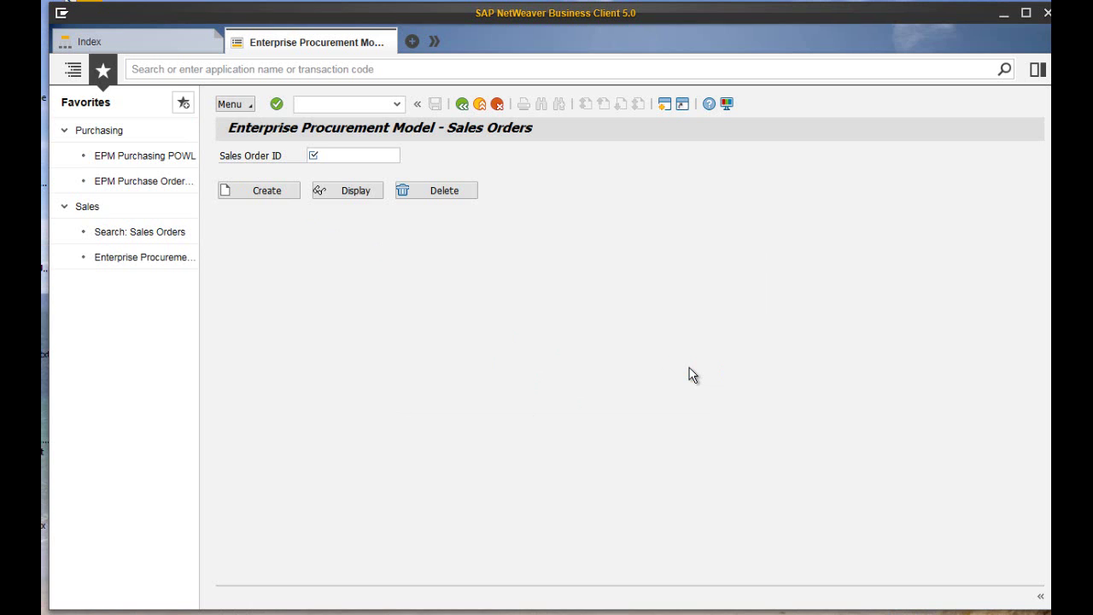
Rename the new favorite to 'Sales Orders SEPM_SO'.
right_click(143, 259)
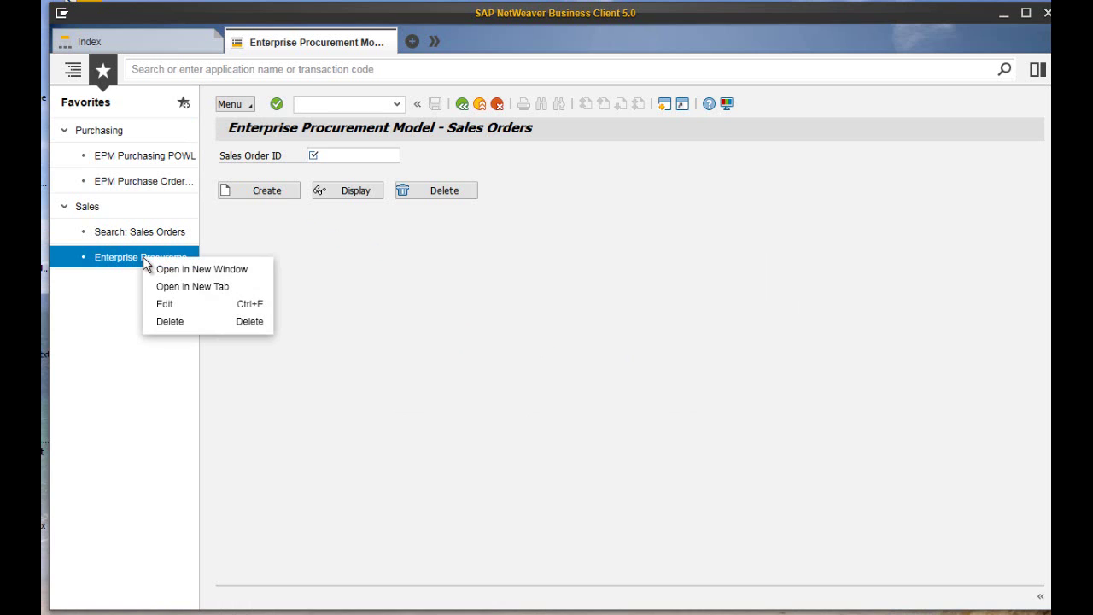
click(171, 303)
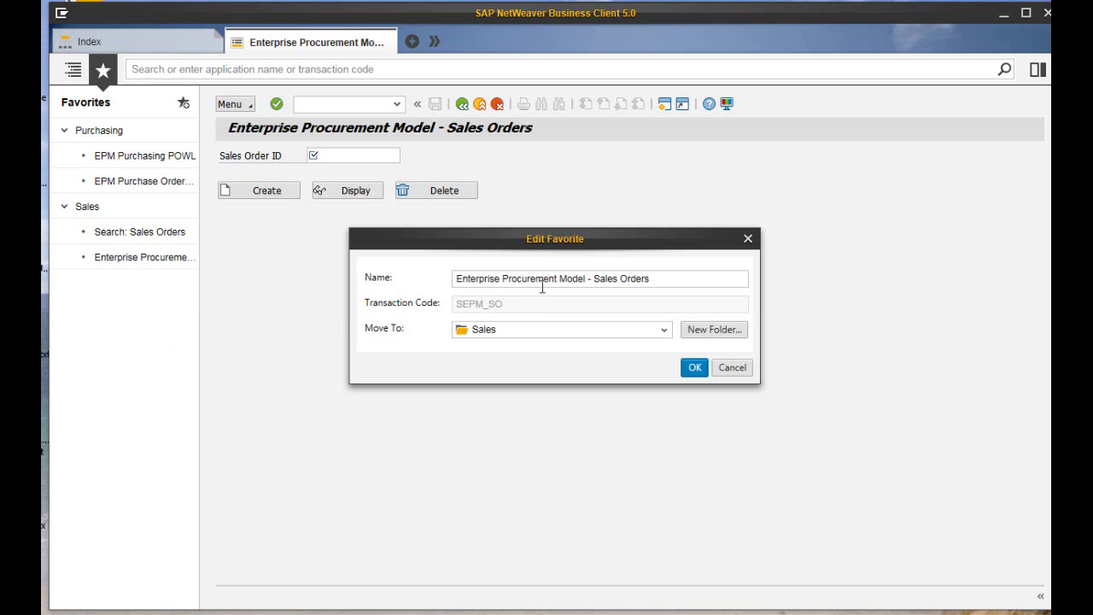
click(595, 279)
triple_click(595, 278)
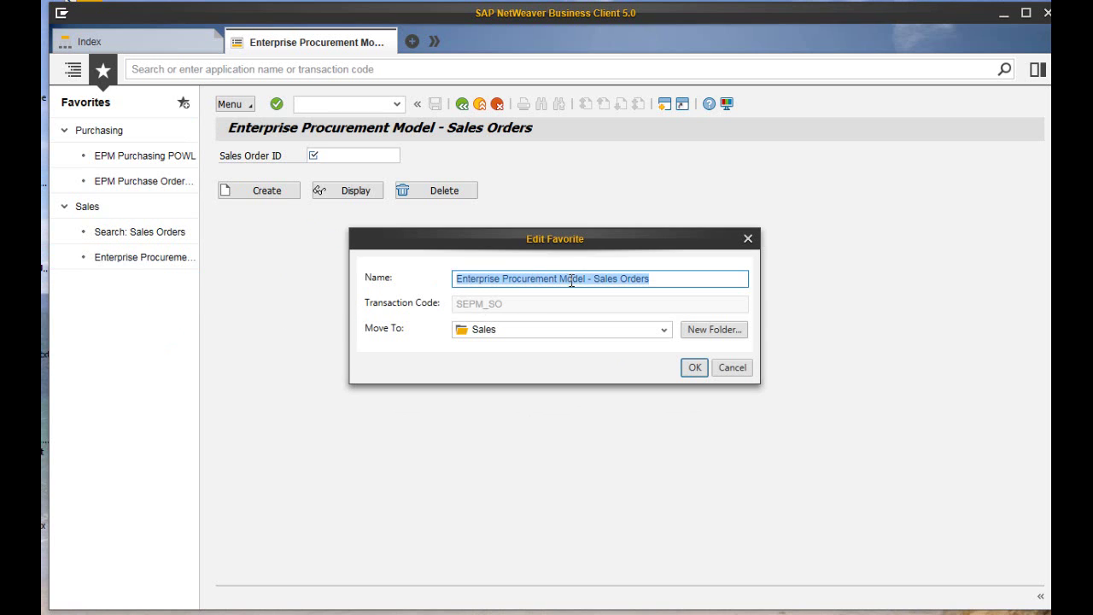
click(461, 280)
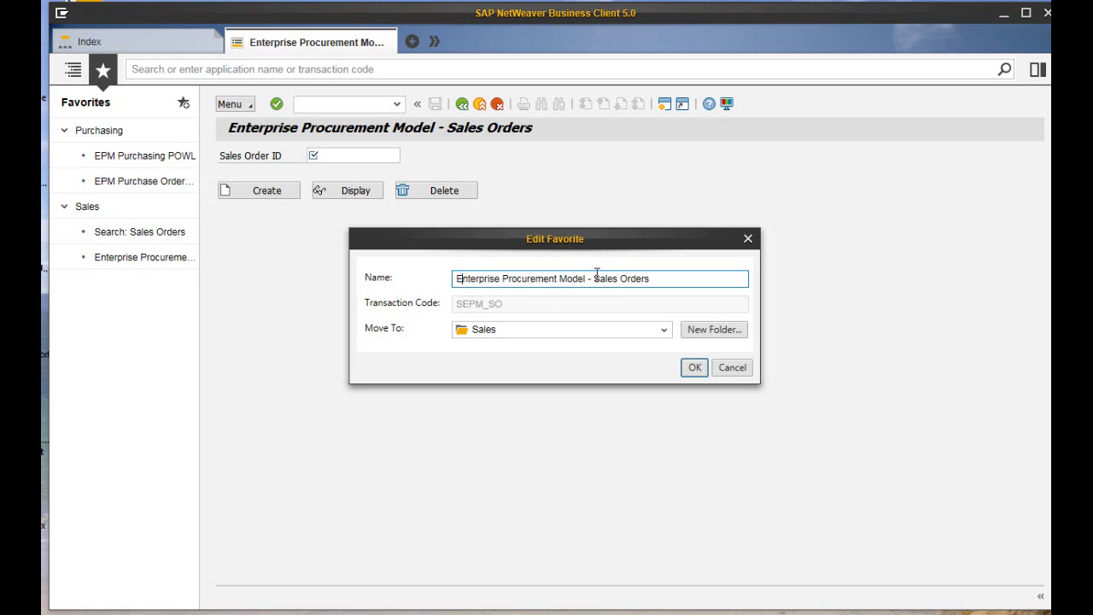
drag(595, 278, 420, 273)
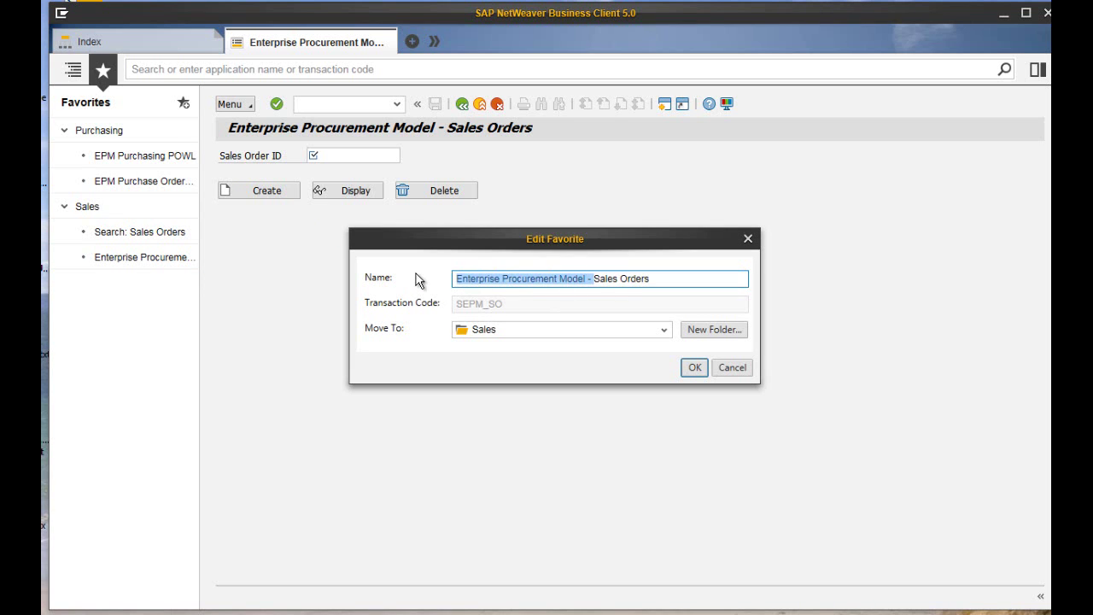
key(BackSpace)
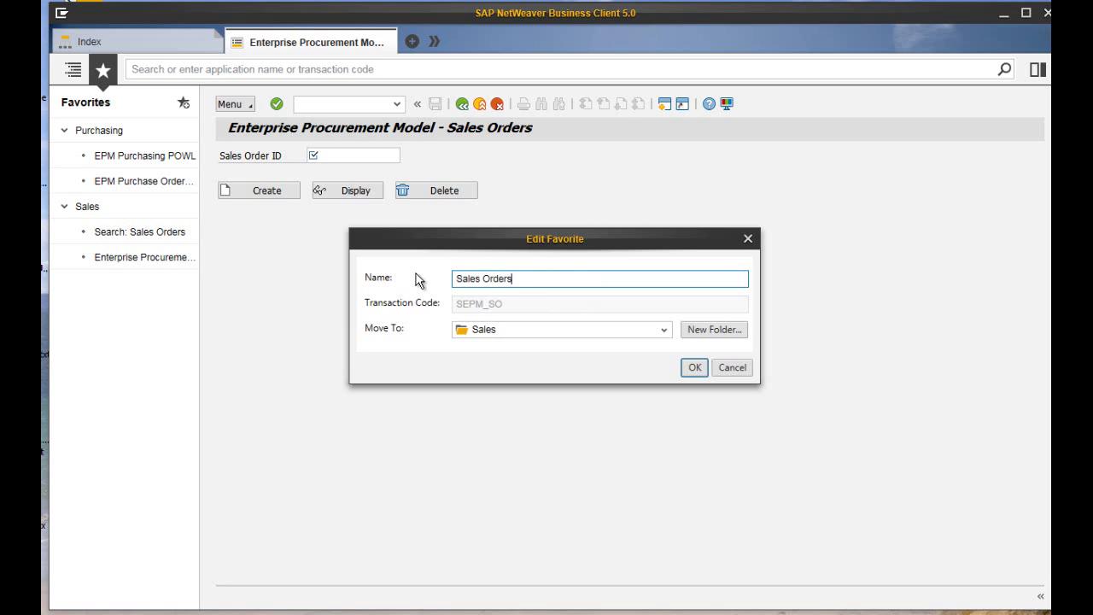
text(SEPM_SO)
click(693, 368)
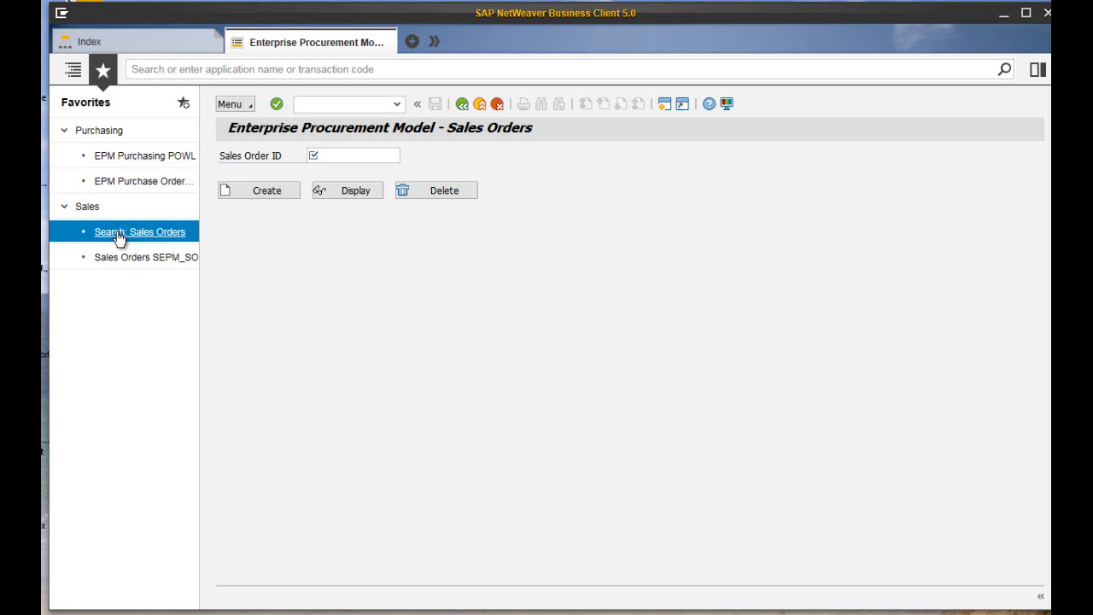
Create a New Folder from the Sales favorites folder.
right_click(96, 211)
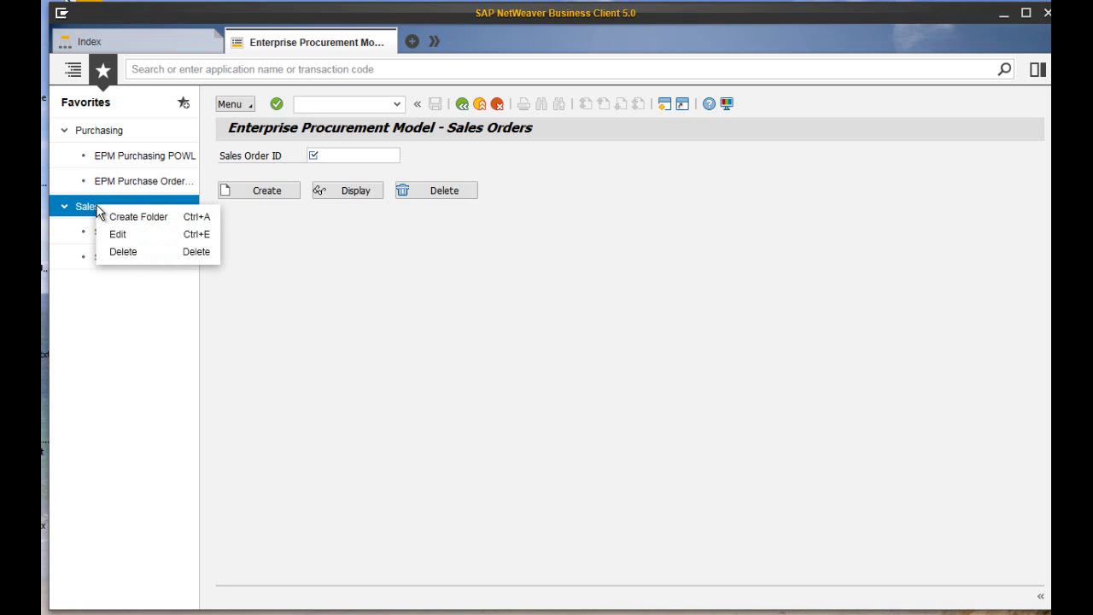
click(117, 219)
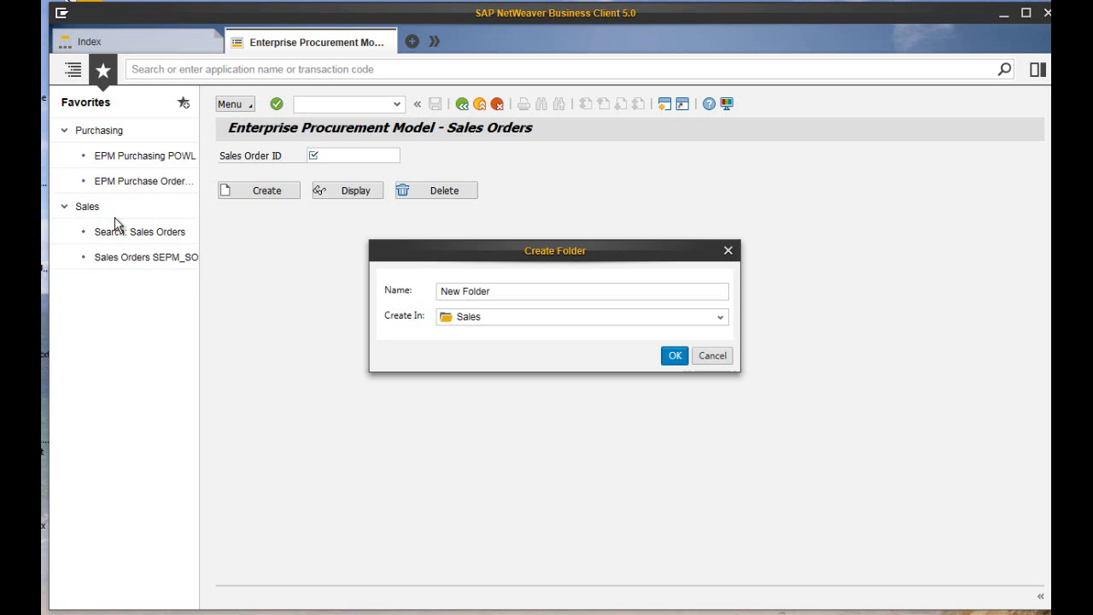
click(519, 293)
click(674, 356)
Move New Folder into Purchasing and put EPM Purchase Order and EPM Purchasing POWL inside it.
click(135, 285)
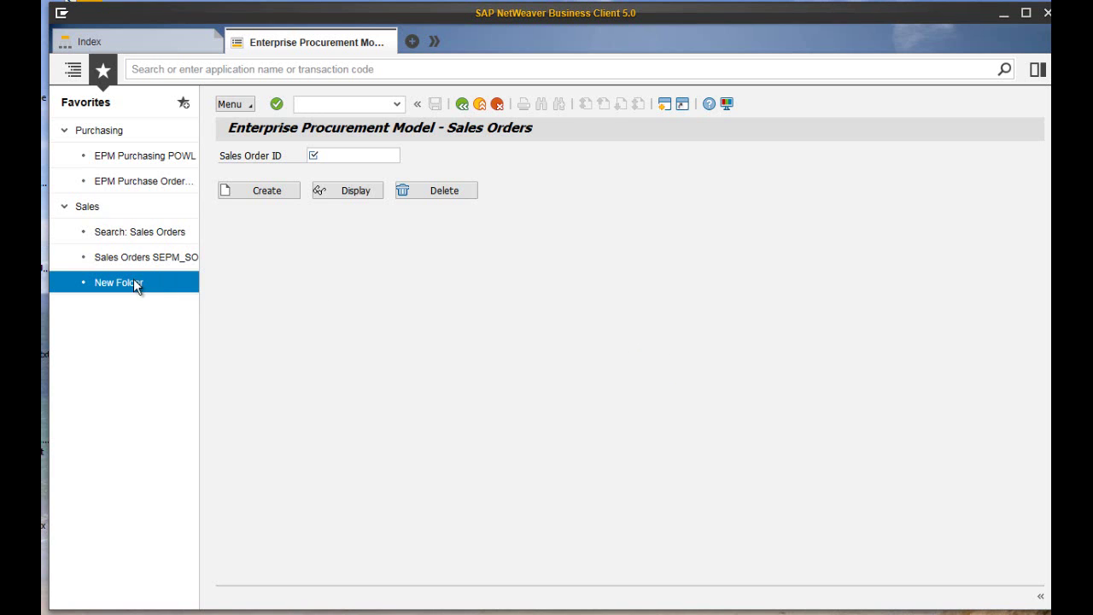
drag(133, 278, 122, 130)
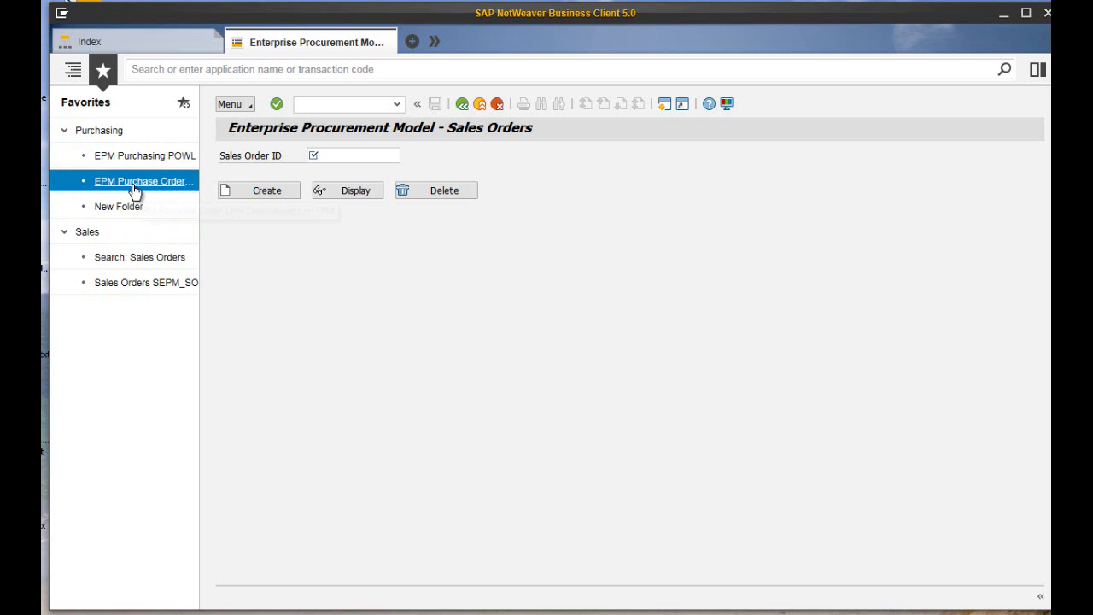
drag(134, 188, 139, 205)
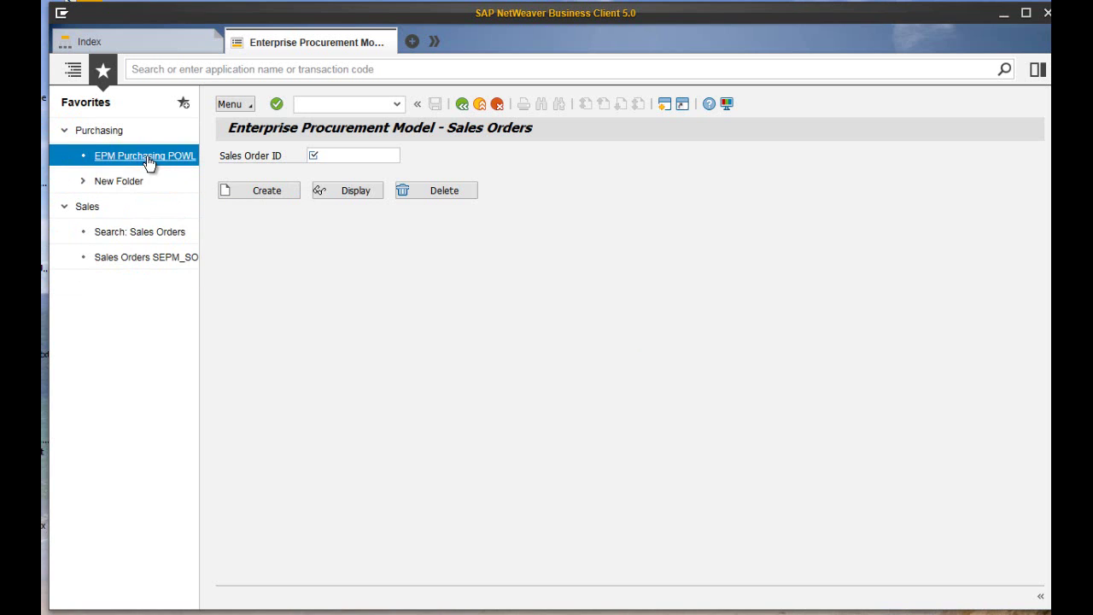
drag(143, 158, 141, 180)
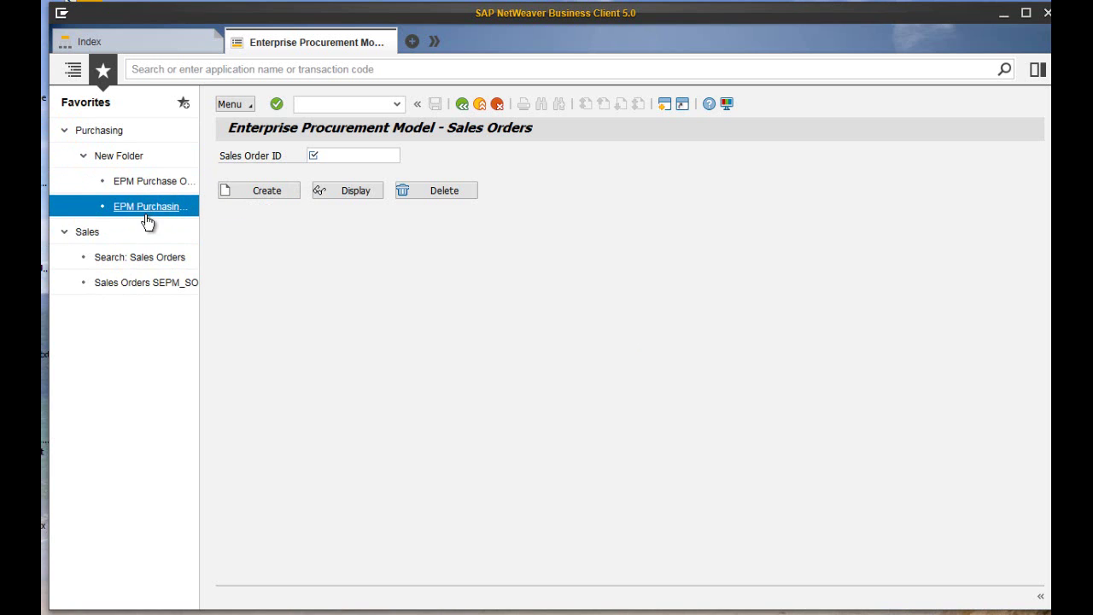
click(325, 151)
text(5)
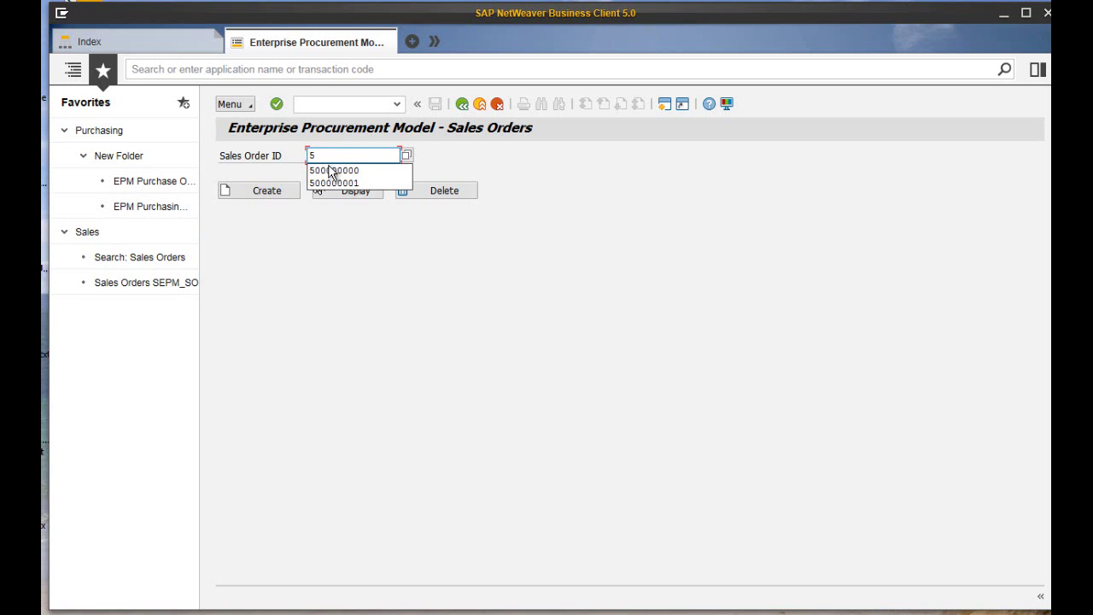
click(330, 172)
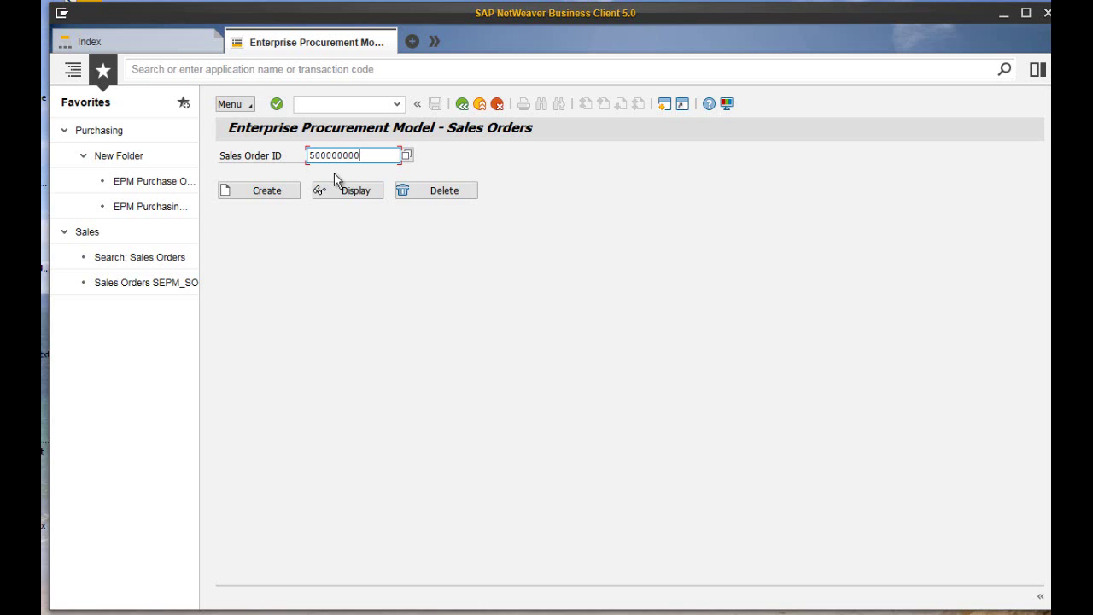
click(342, 189)
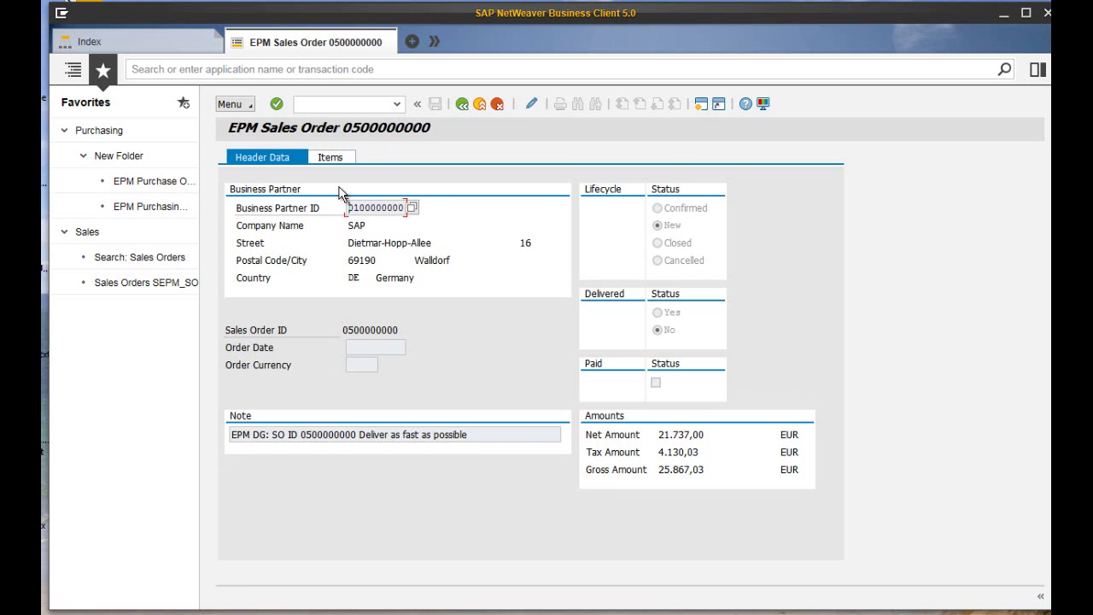
click(1037, 72)
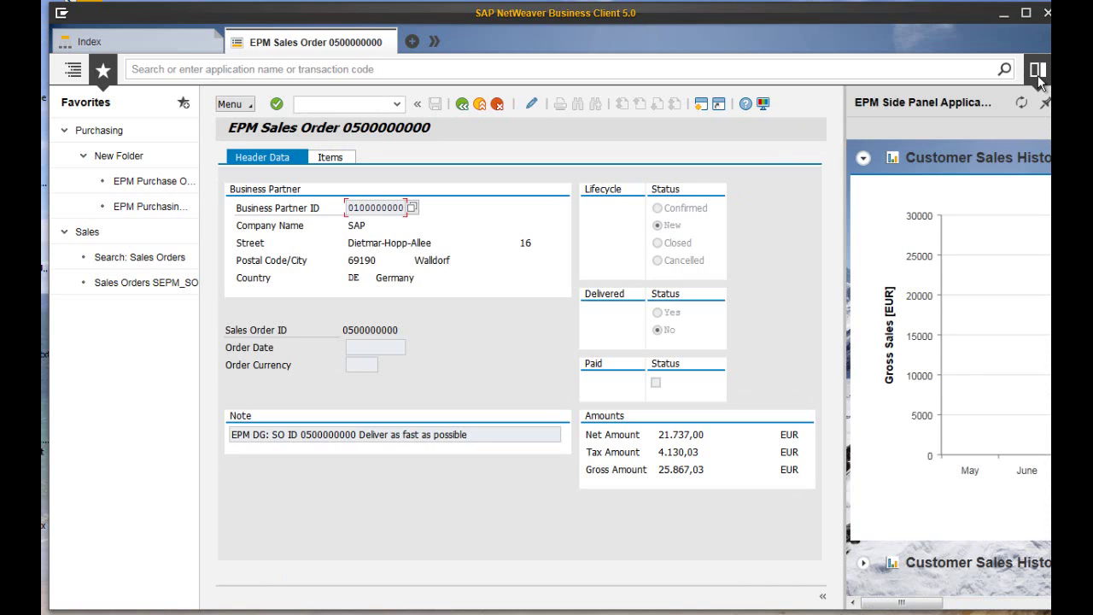
click(1037, 71)
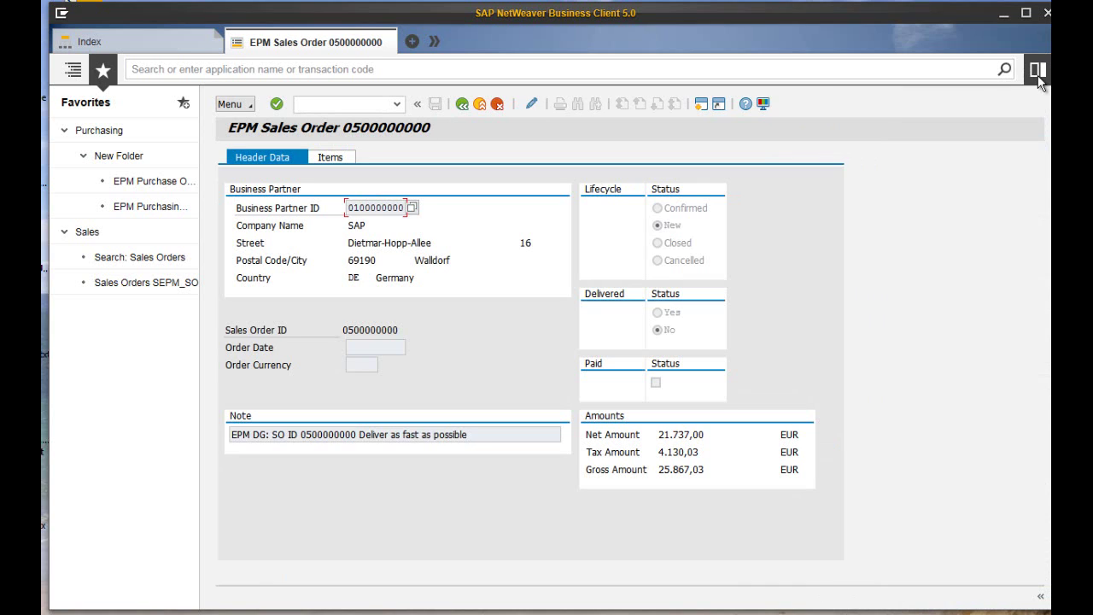
Enable 'Open Side Panel with New Tab' in the Personalize settings.
click(62, 14)
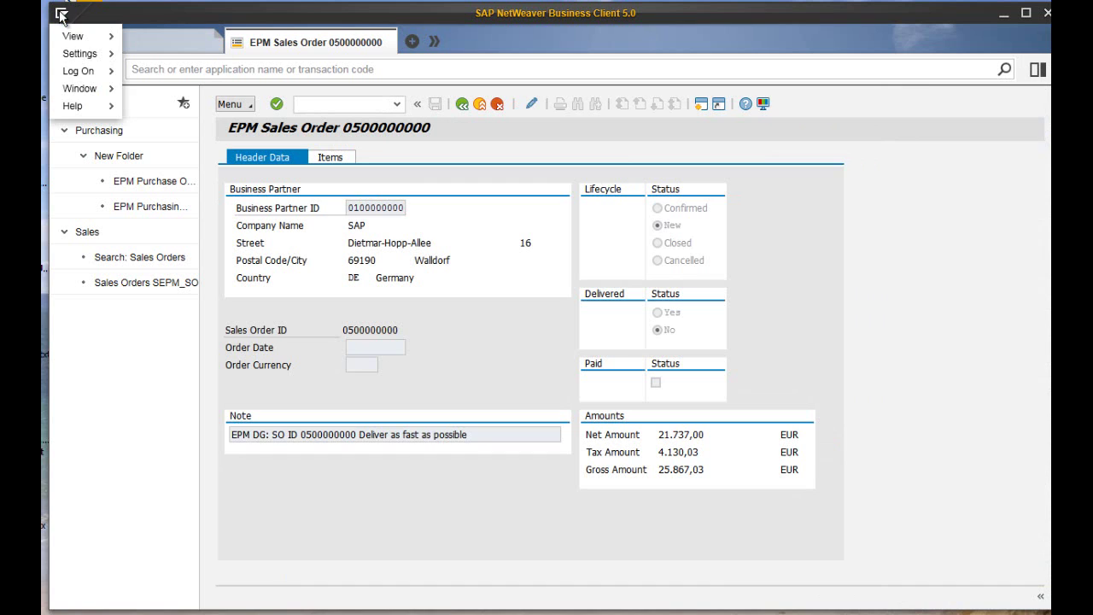
mouse_move(69, 54)
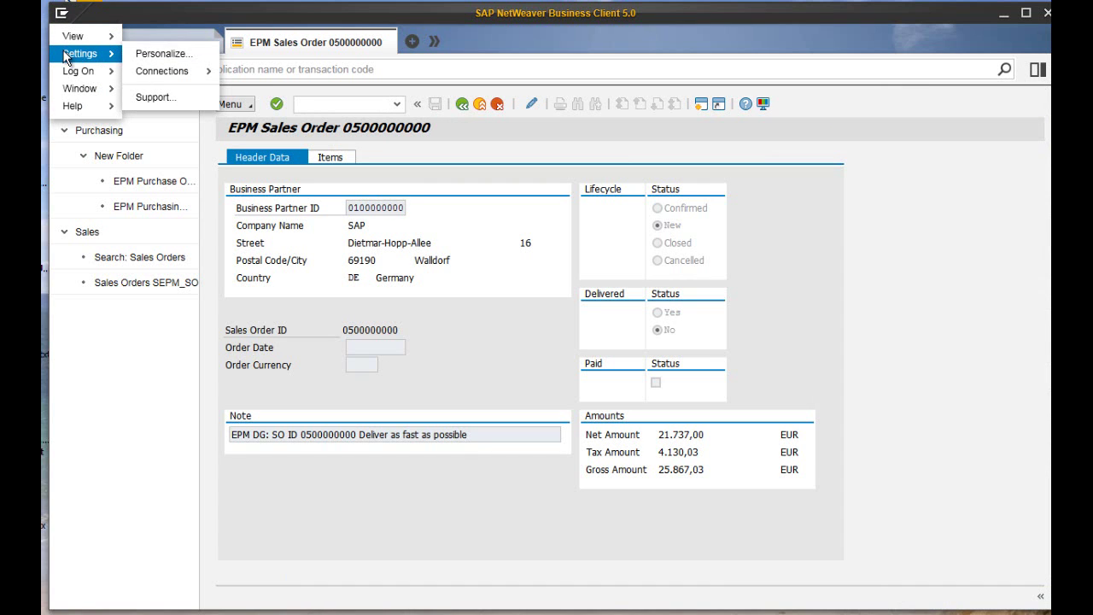
click(152, 54)
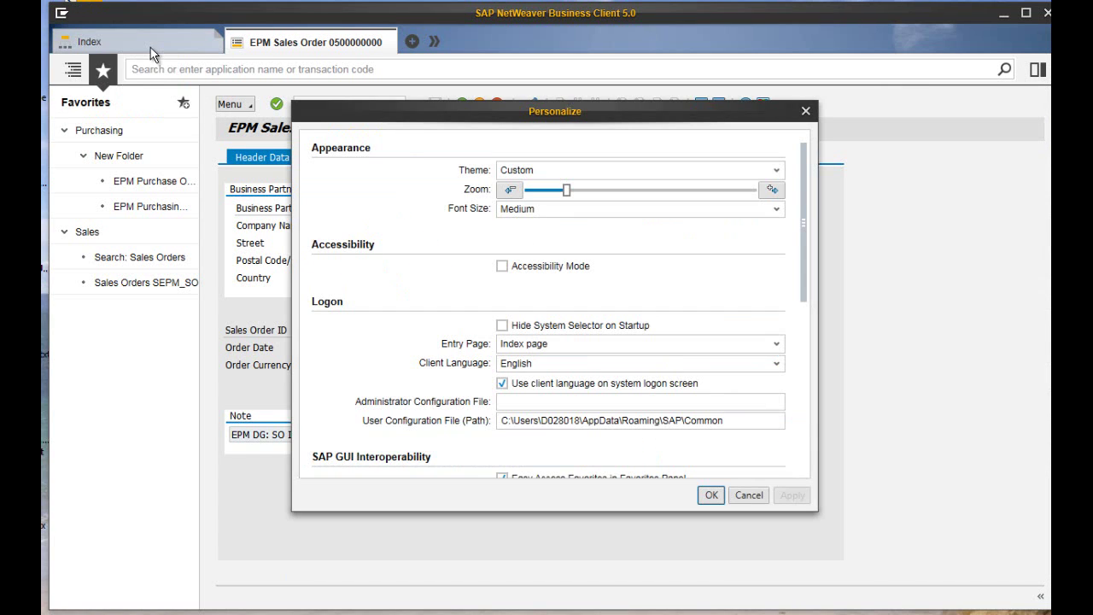
click(802, 382)
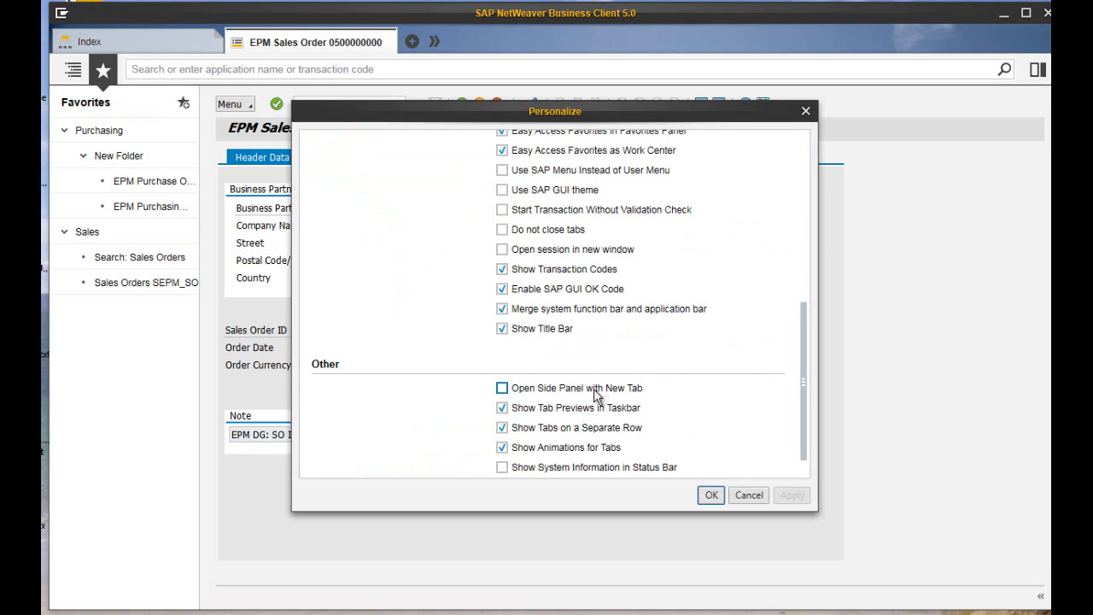
click(502, 389)
click(717, 495)
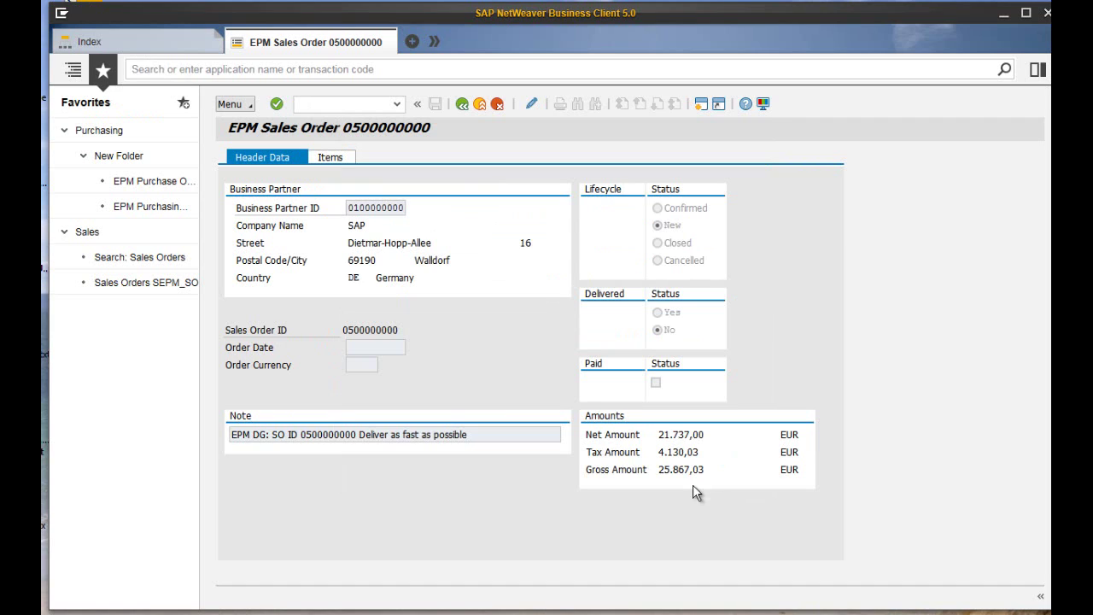
click(411, 43)
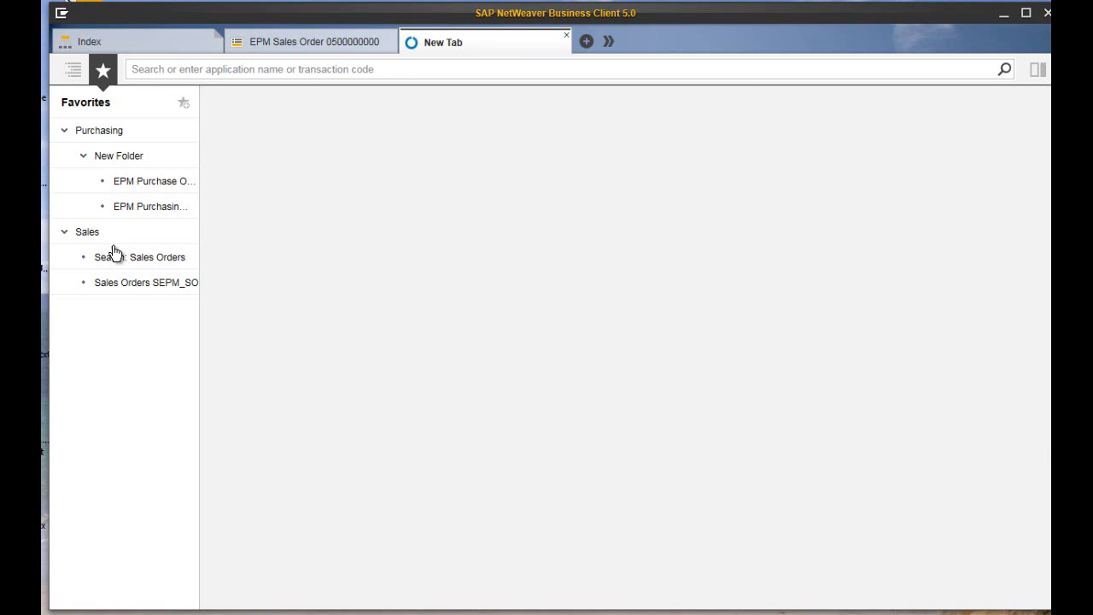
click(105, 289)
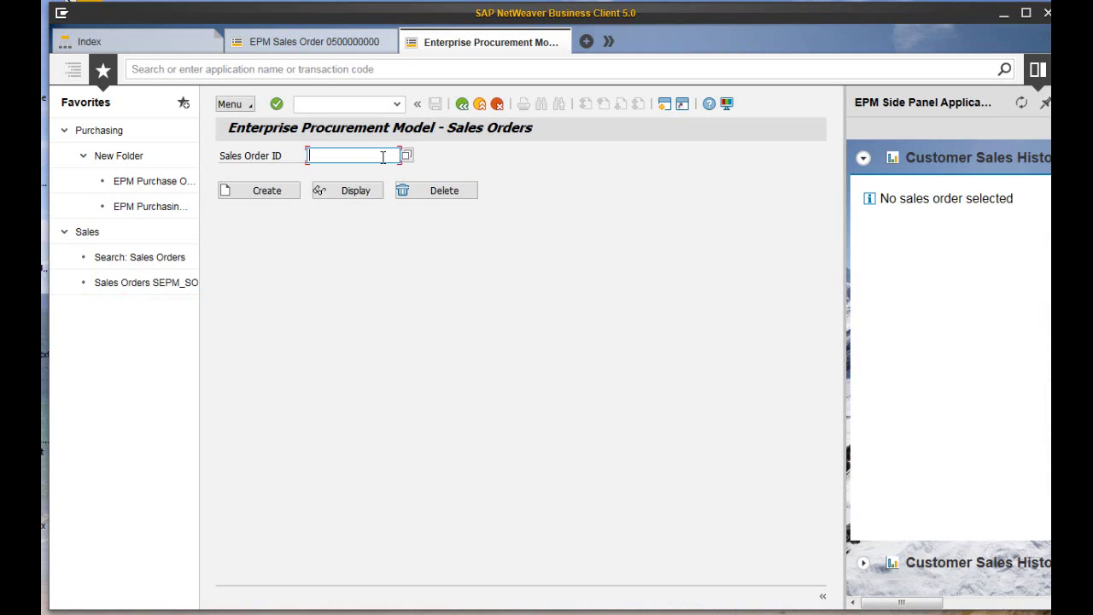
text(5)
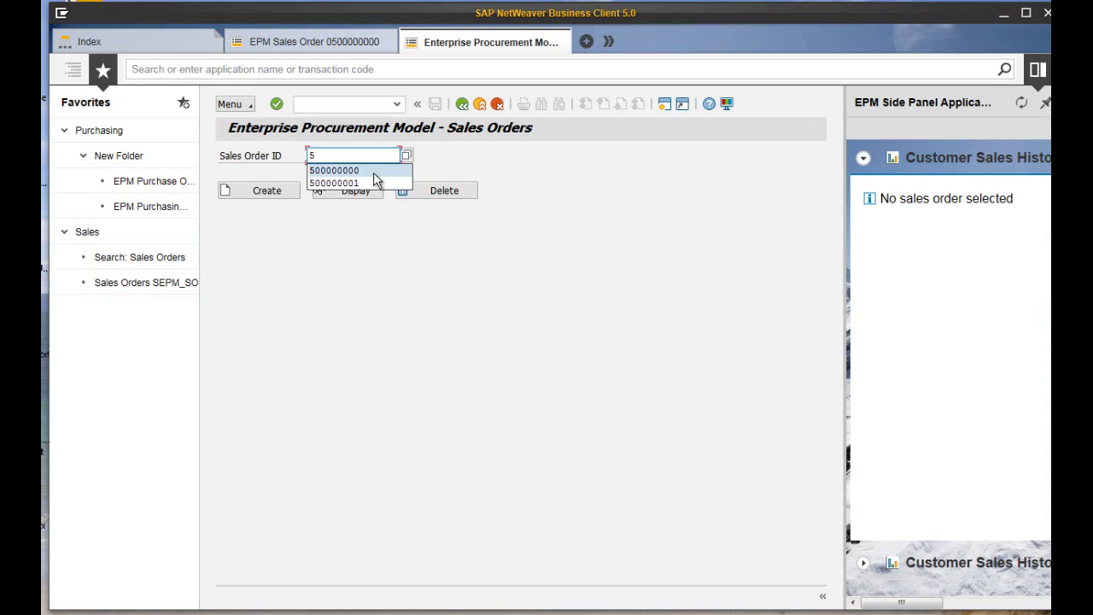
click(373, 174)
click(362, 189)
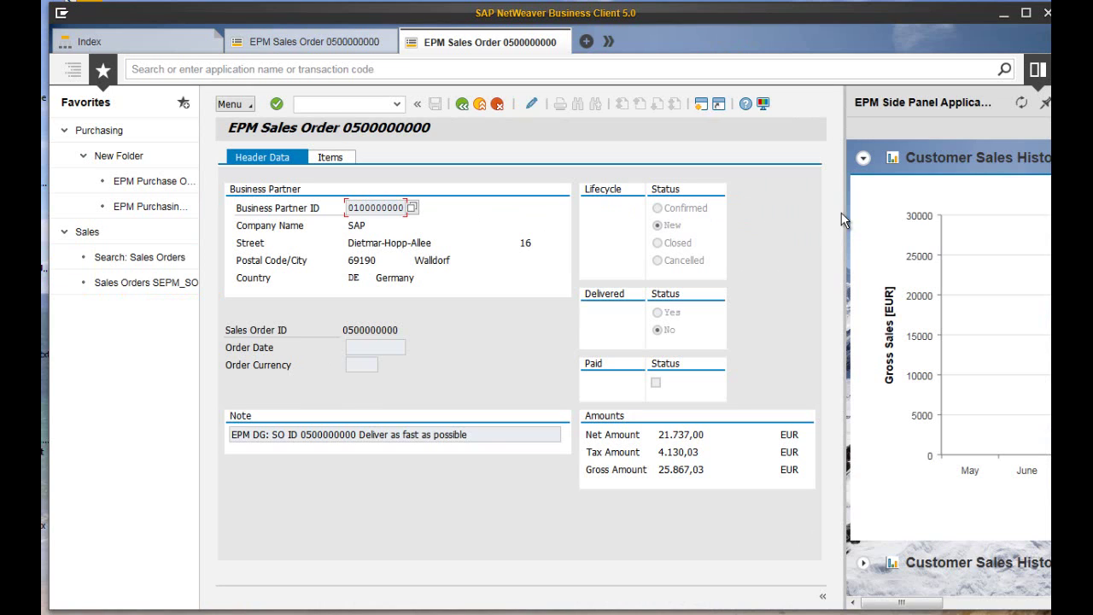
Widen the Customer Sales History chart, then close the side panel.
drag(846, 208, 639, 188)
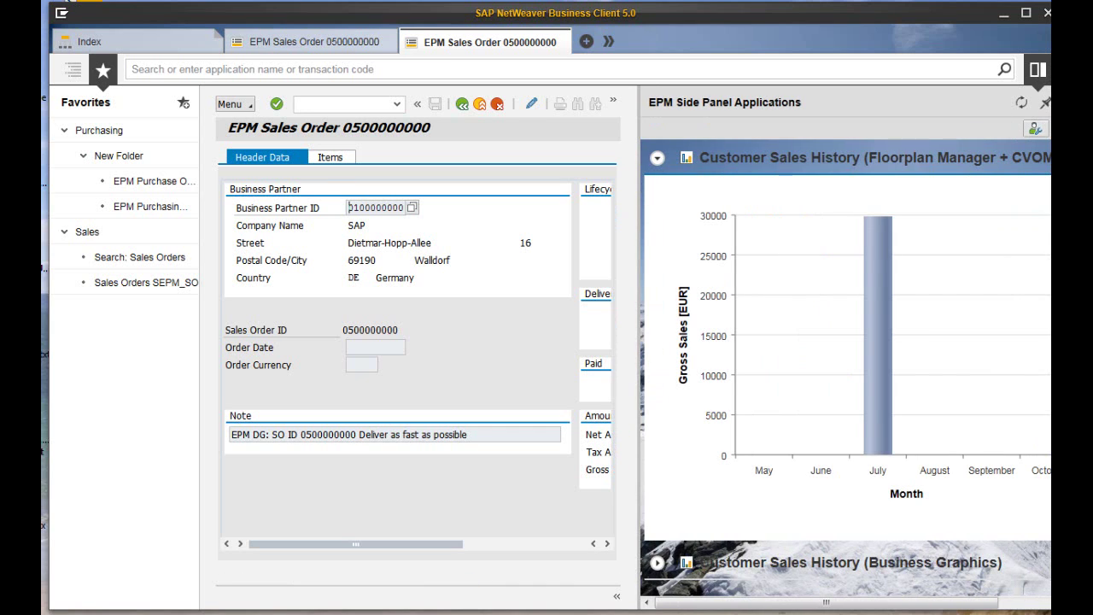
click(1040, 75)
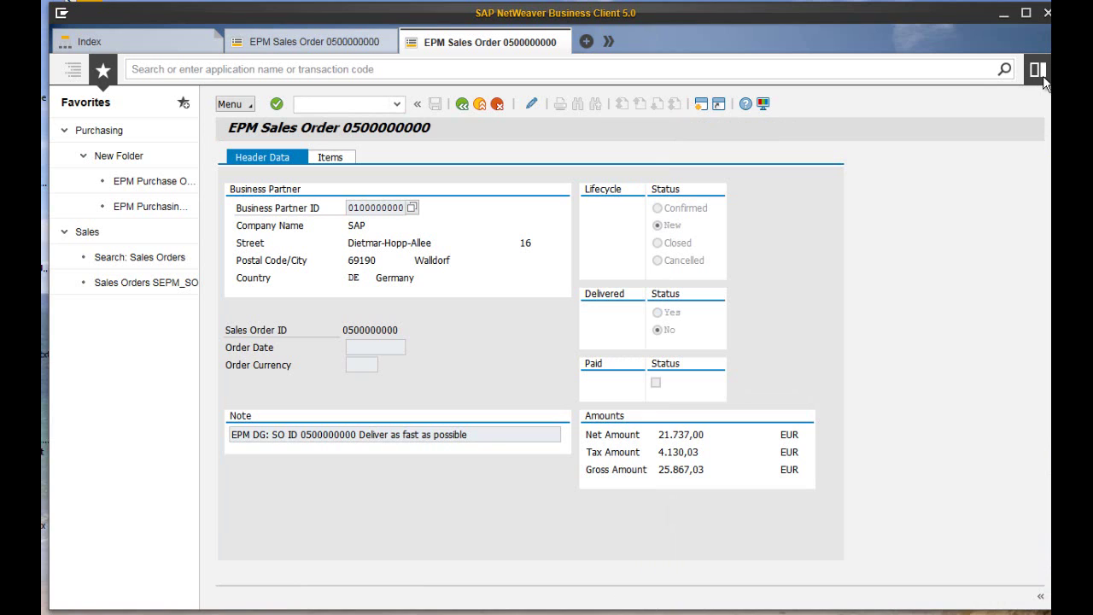
click(763, 104)
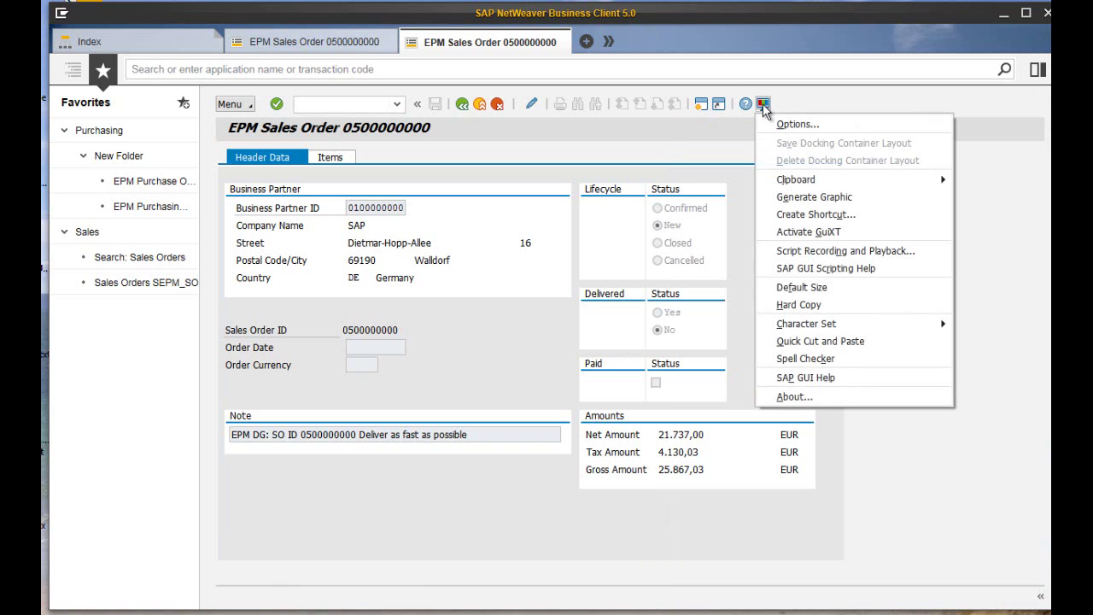
click(761, 103)
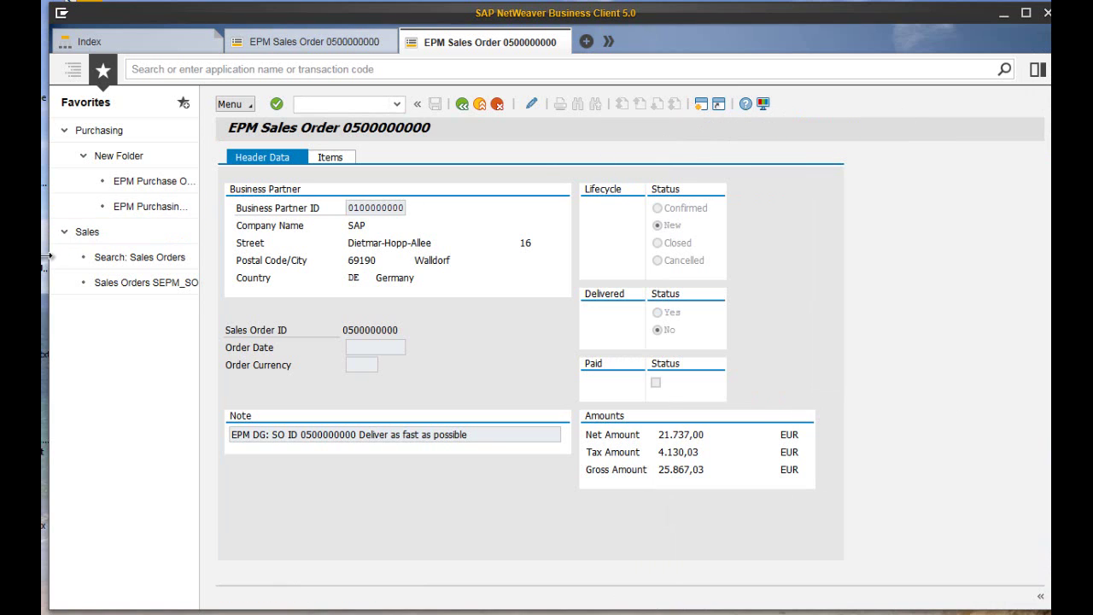
Create the desktop shortcut 'M17 EPM Sales Order' for SEPM_SO, without the order number in the title.
drag(50, 253, 142, 253)
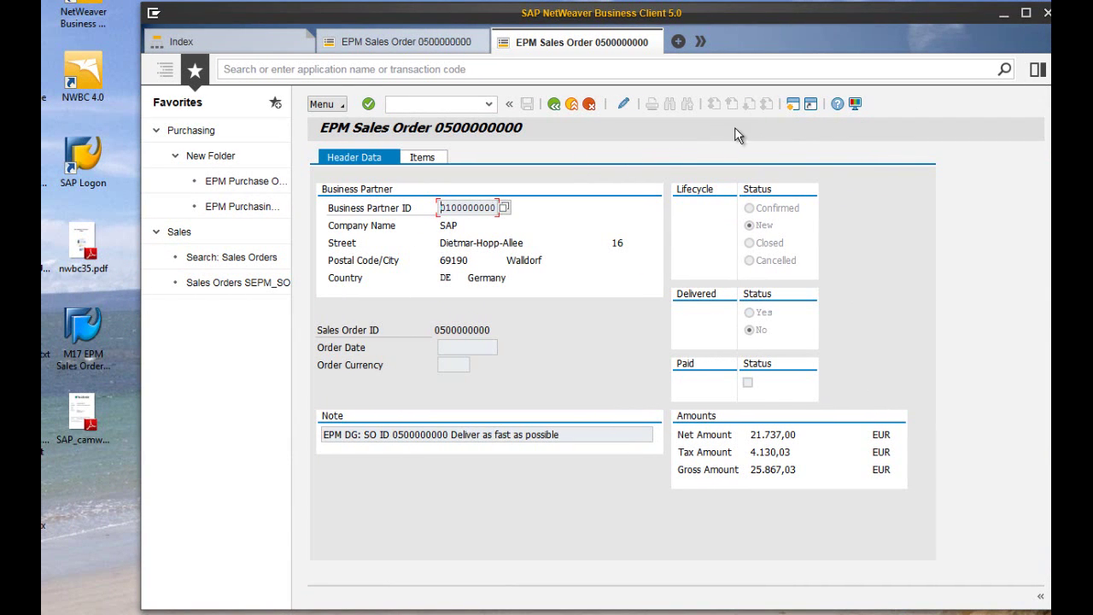
click(810, 105)
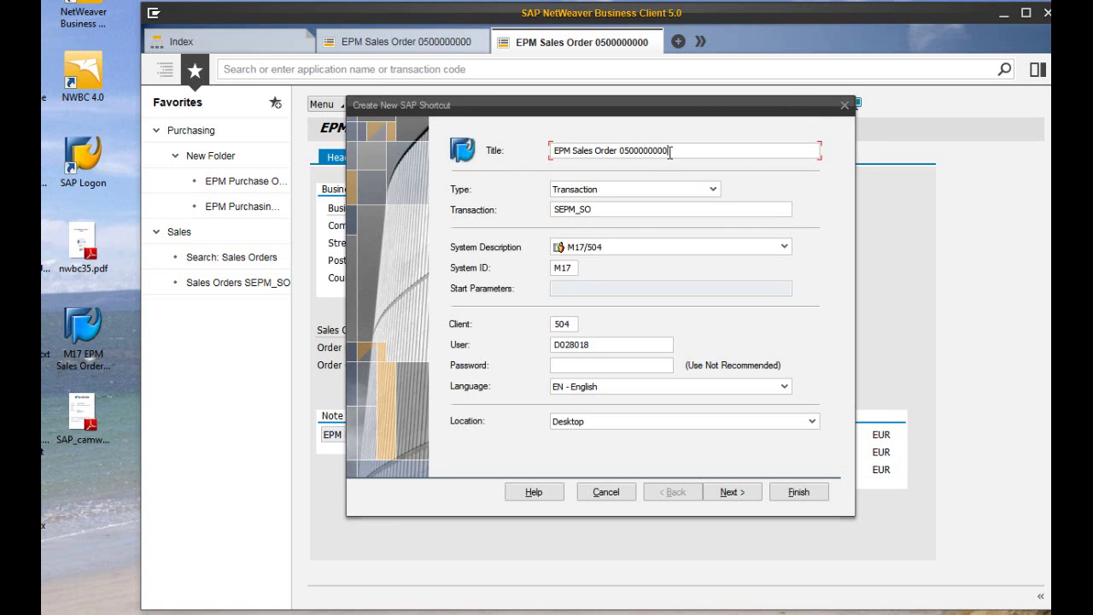
drag(673, 151, 621, 147)
key(Delete)
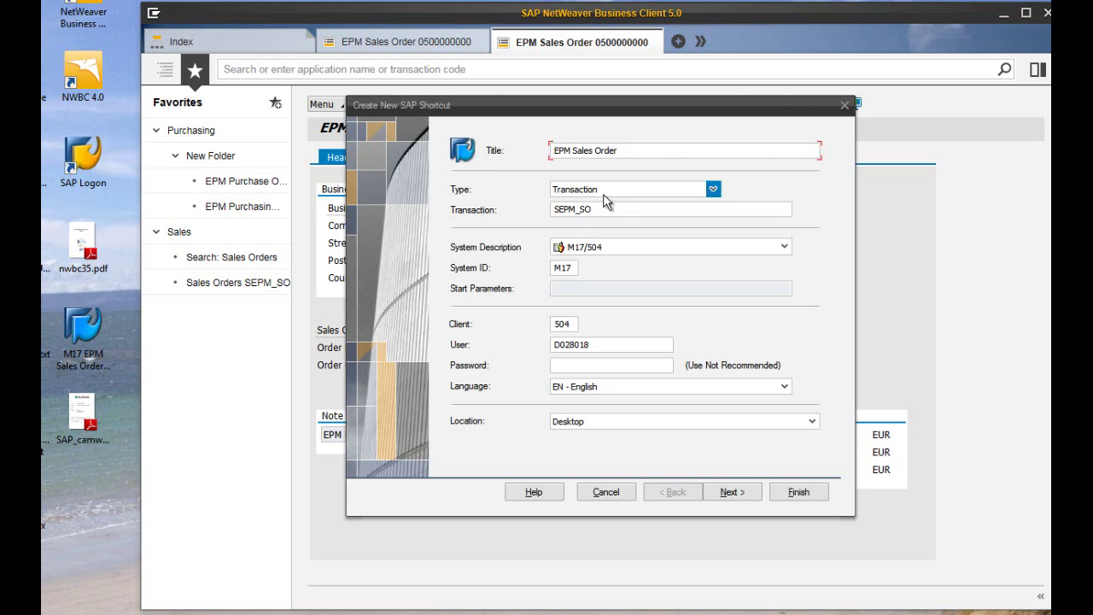
click(719, 493)
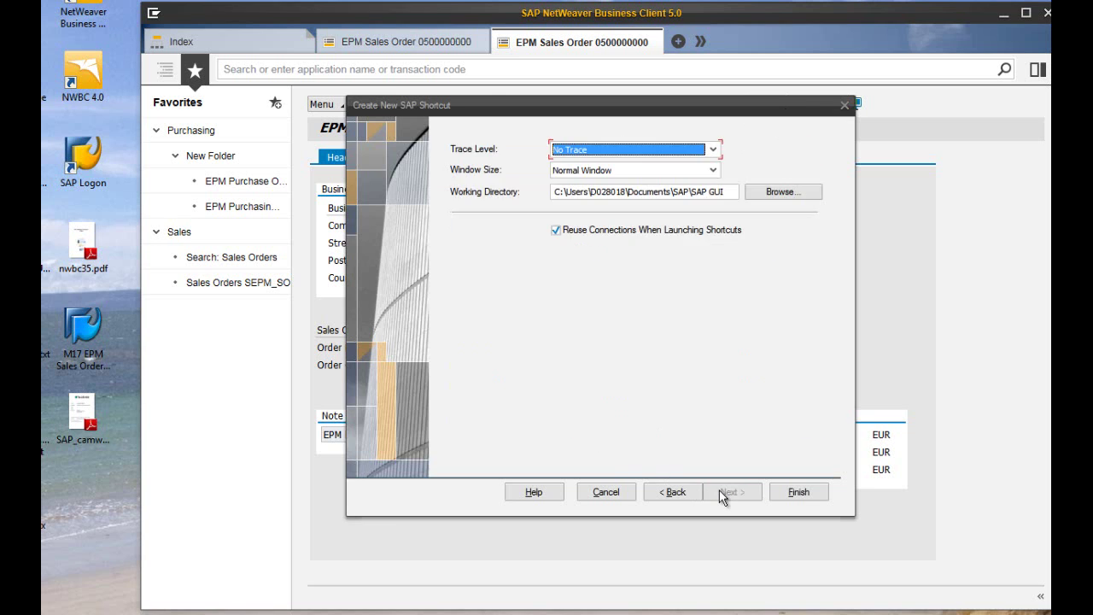
click(792, 493)
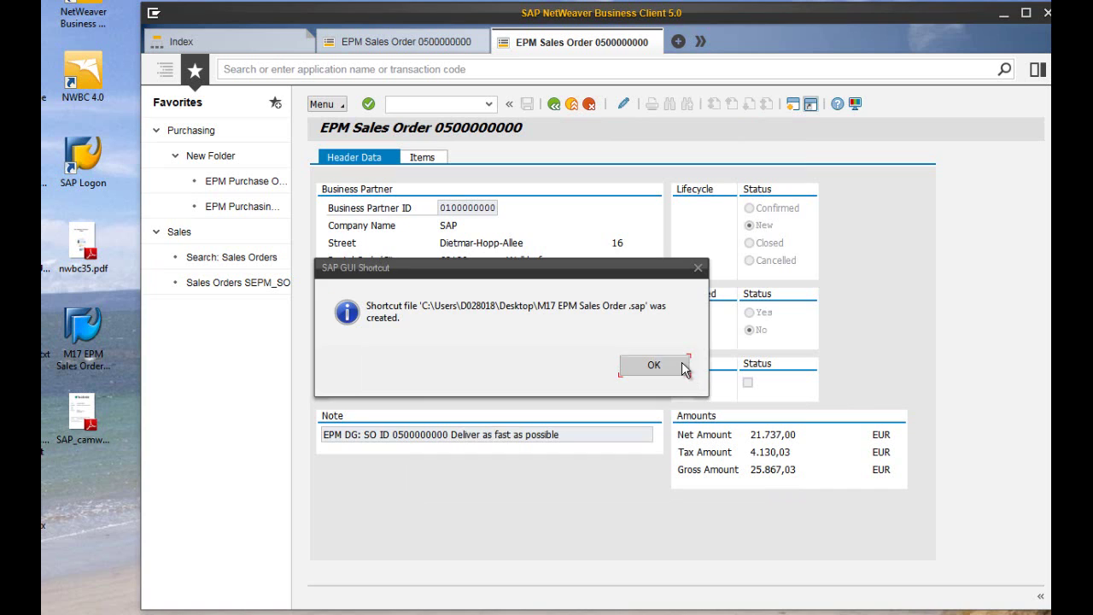
click(653, 365)
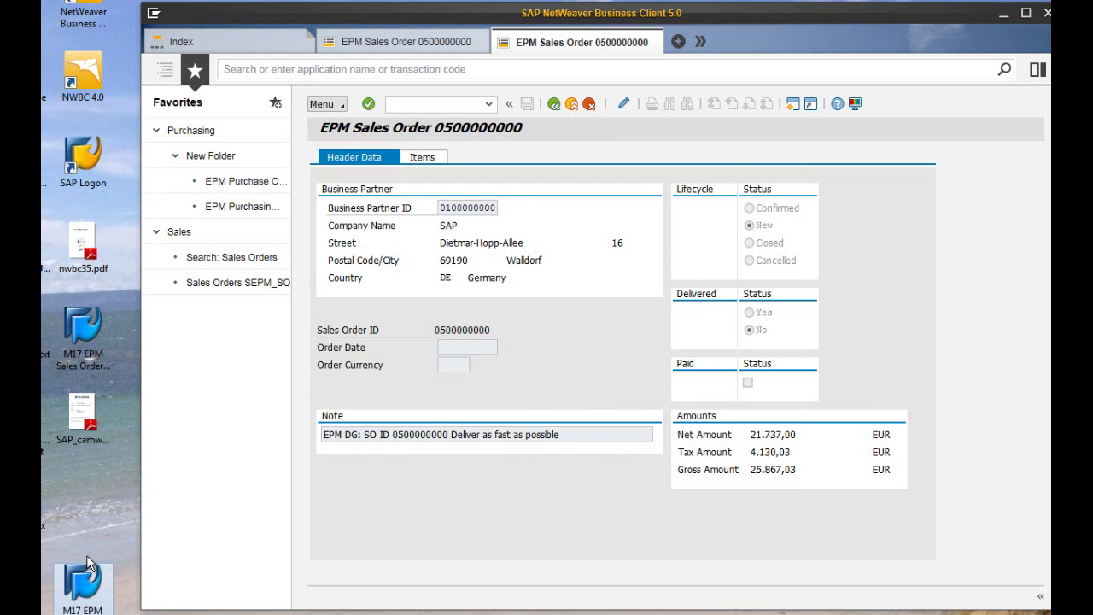
Close both sales order tabs, then launch the M17 EPM desktop shortcut and log on with the password.
click(658, 33)
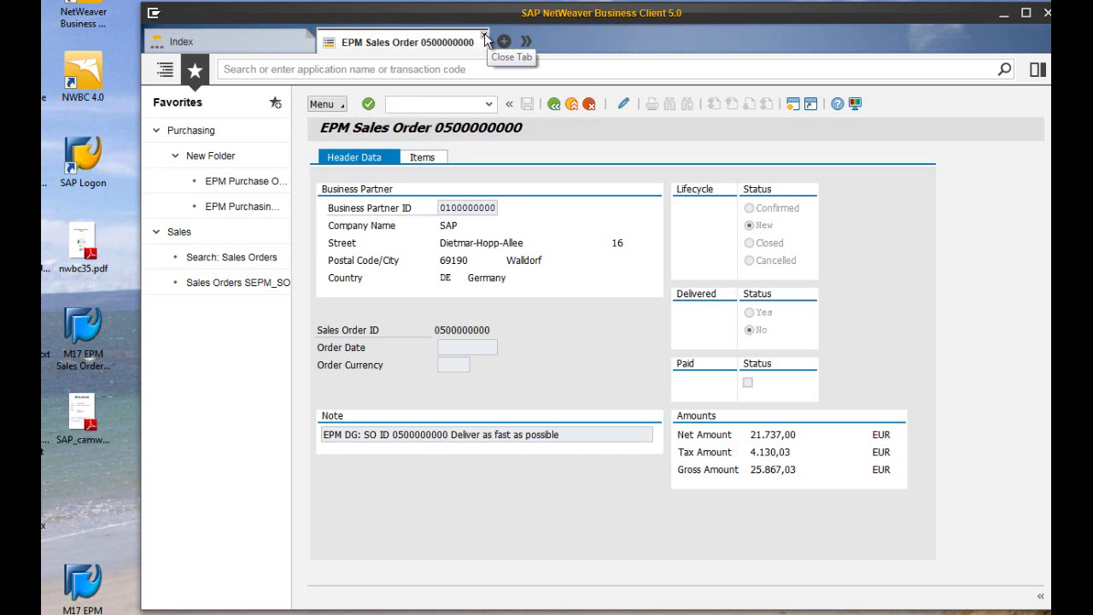
click(485, 38)
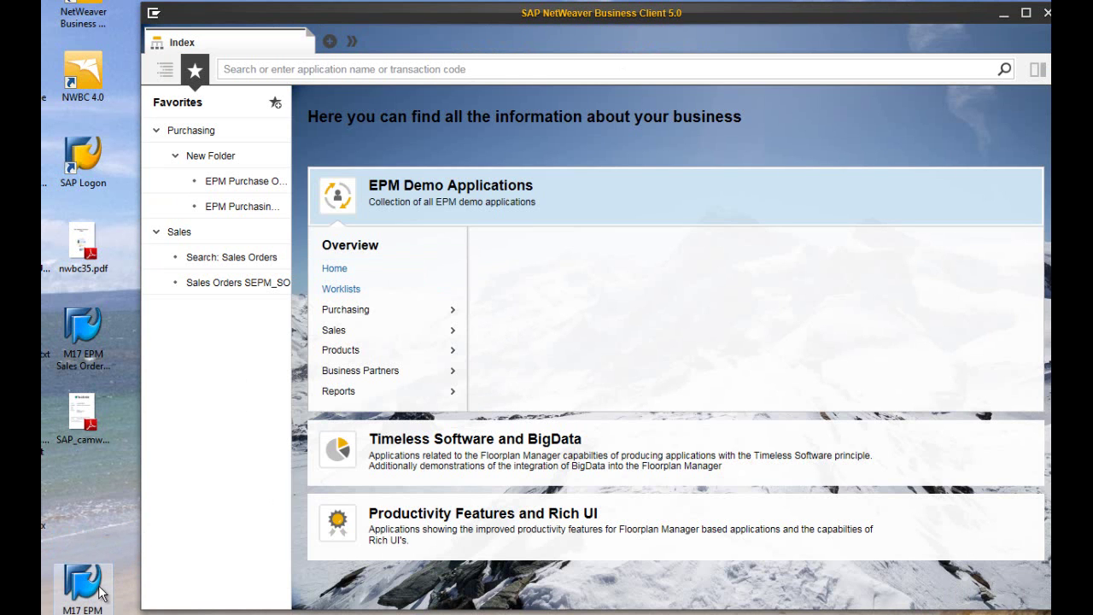
double_click(83, 585)
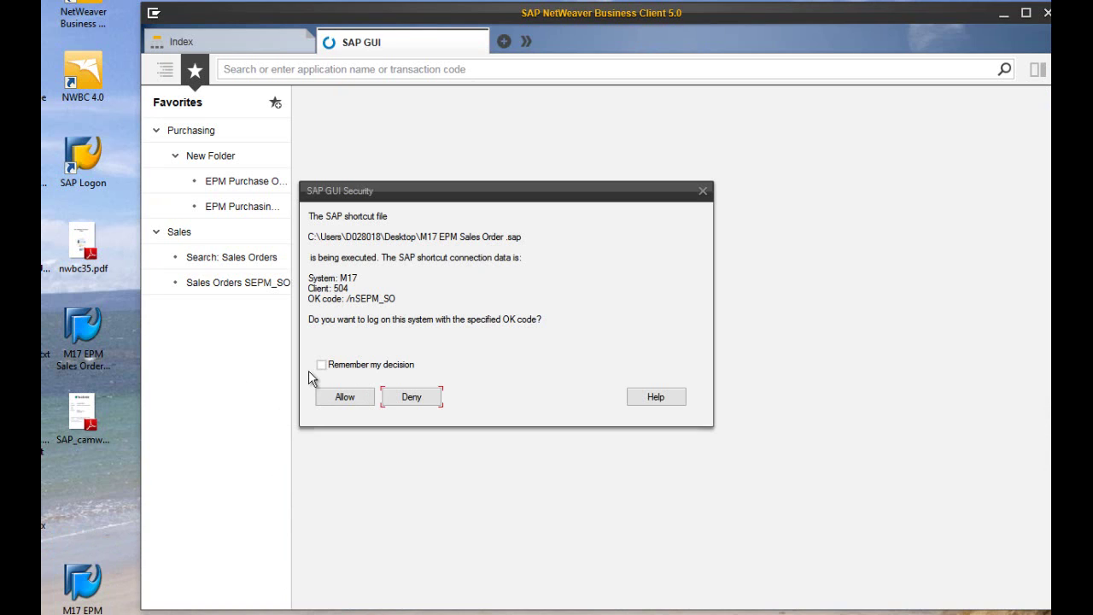
key(alt+a)
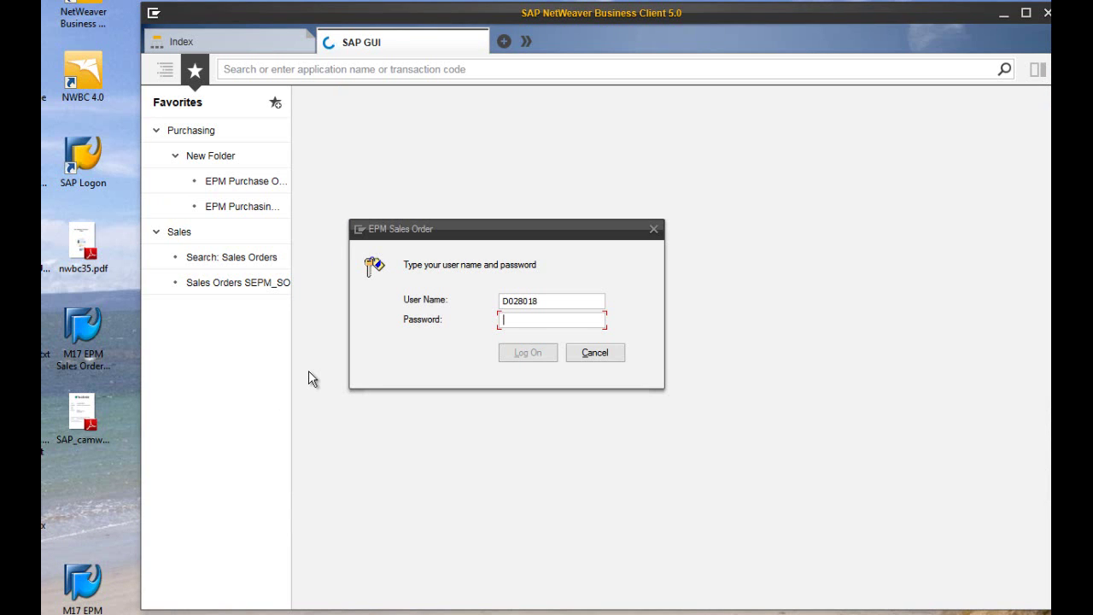
text(**********)
key(Return)
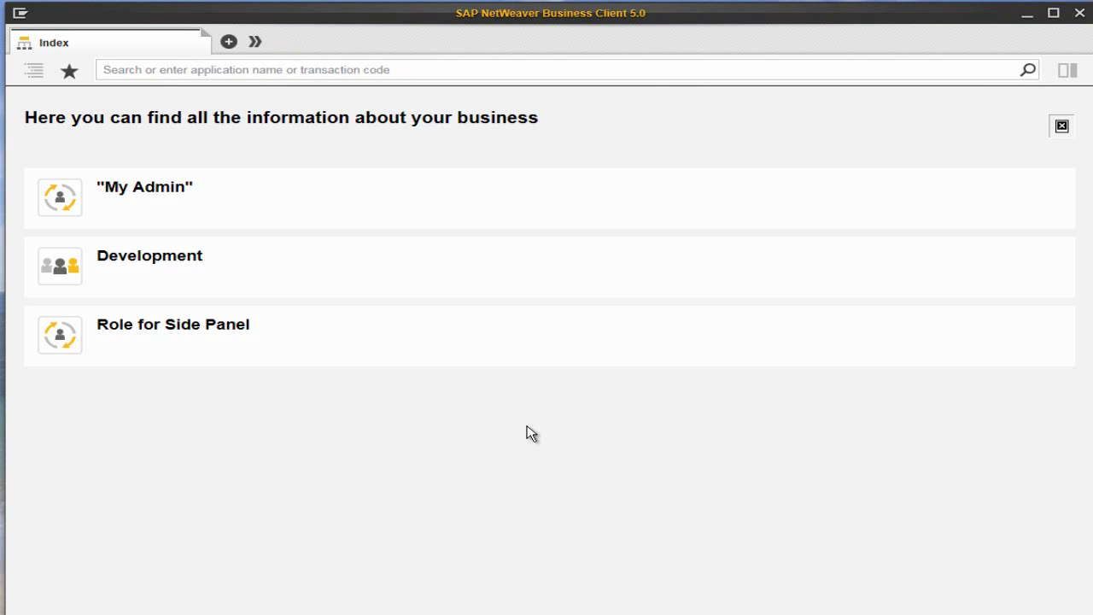
Turn on the SAP GUI theme in Personalize, save it, and close NWBC to restart.
click(22, 14)
mouse_move(35, 54)
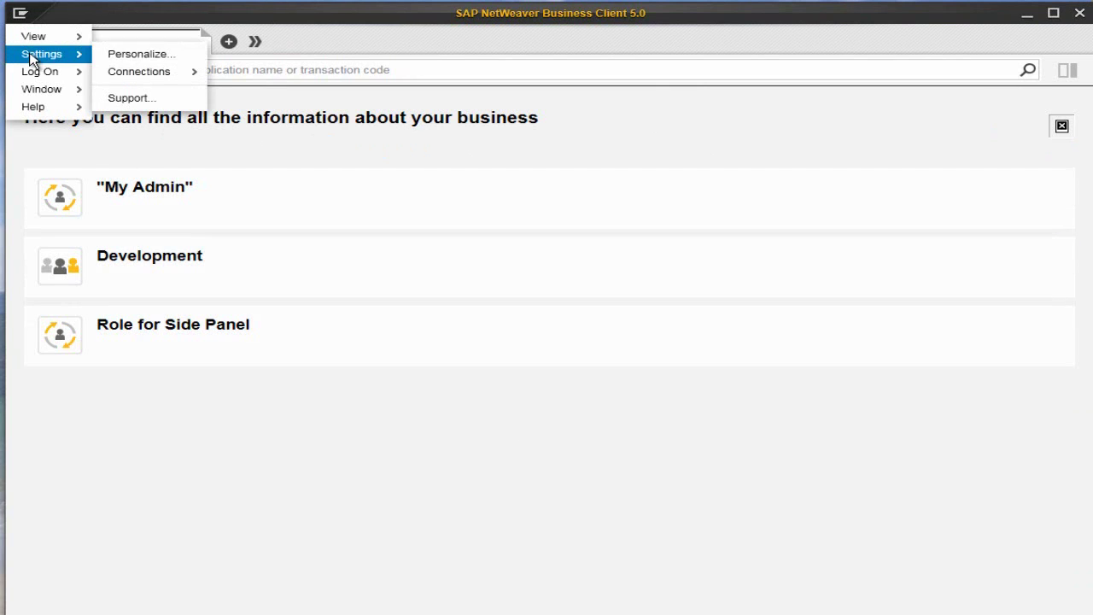
click(157, 58)
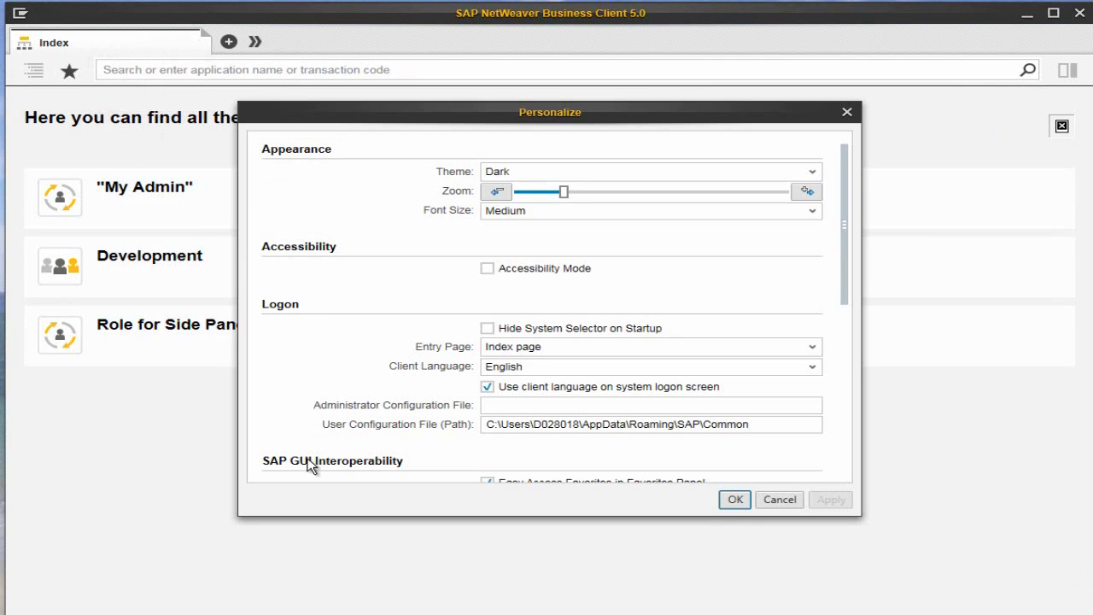
click(846, 461)
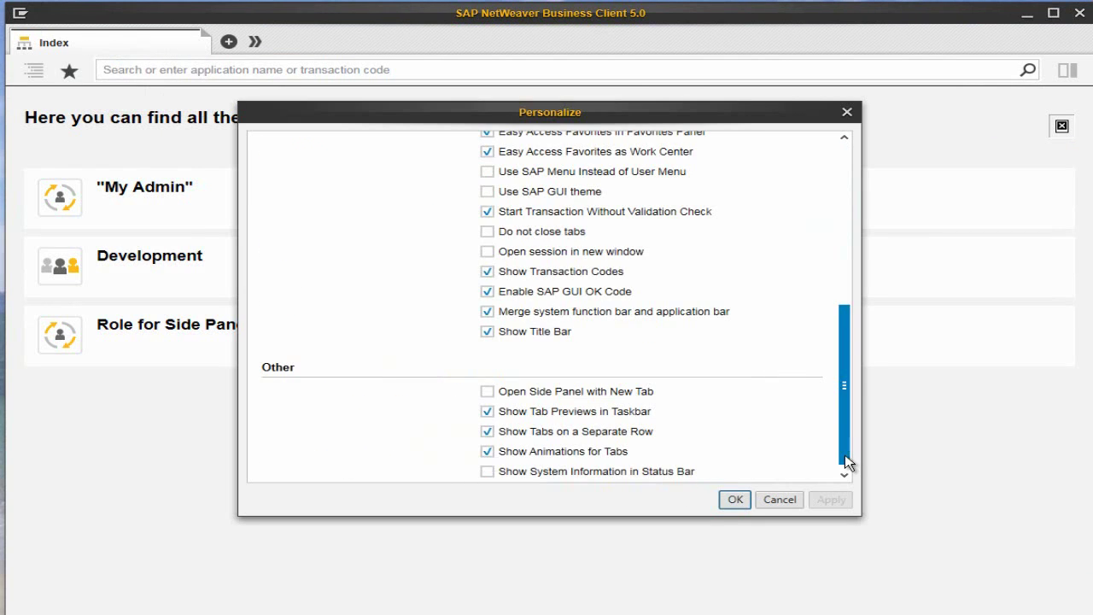
click(487, 192)
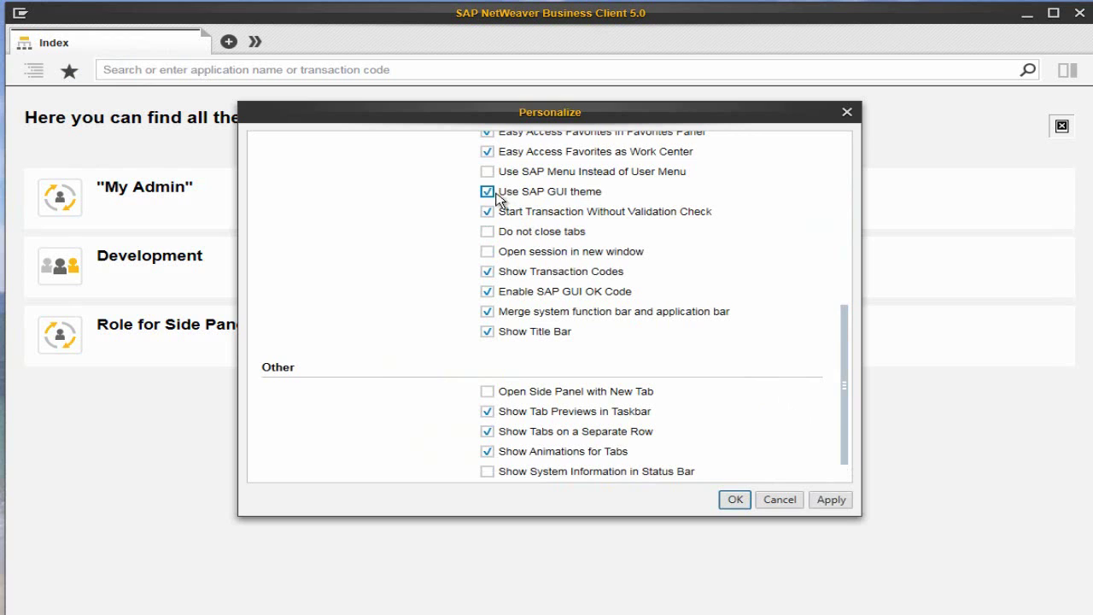
click(830, 502)
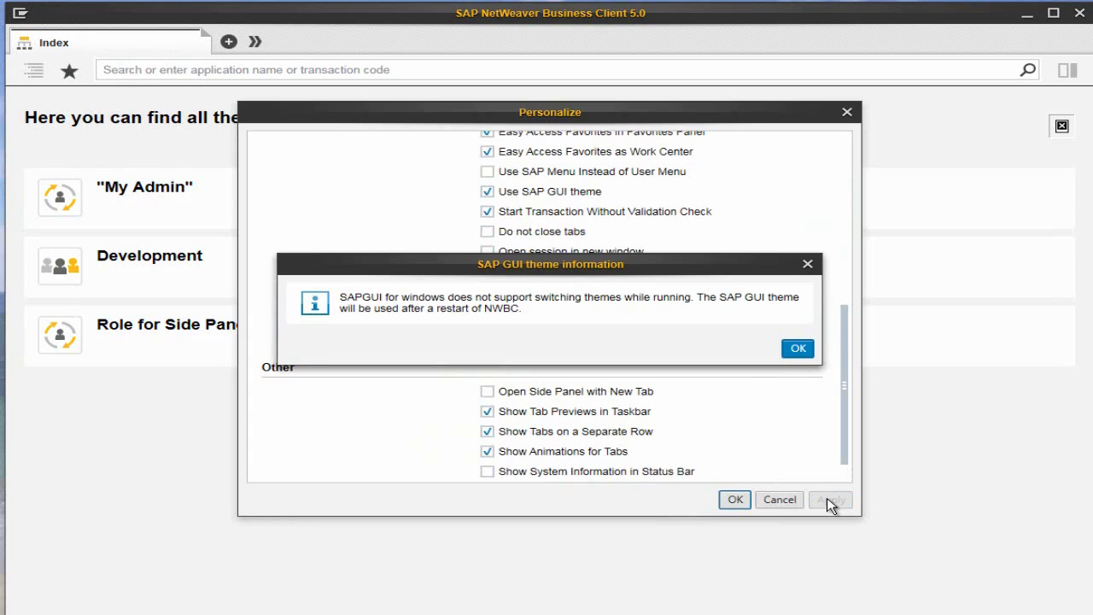
click(794, 349)
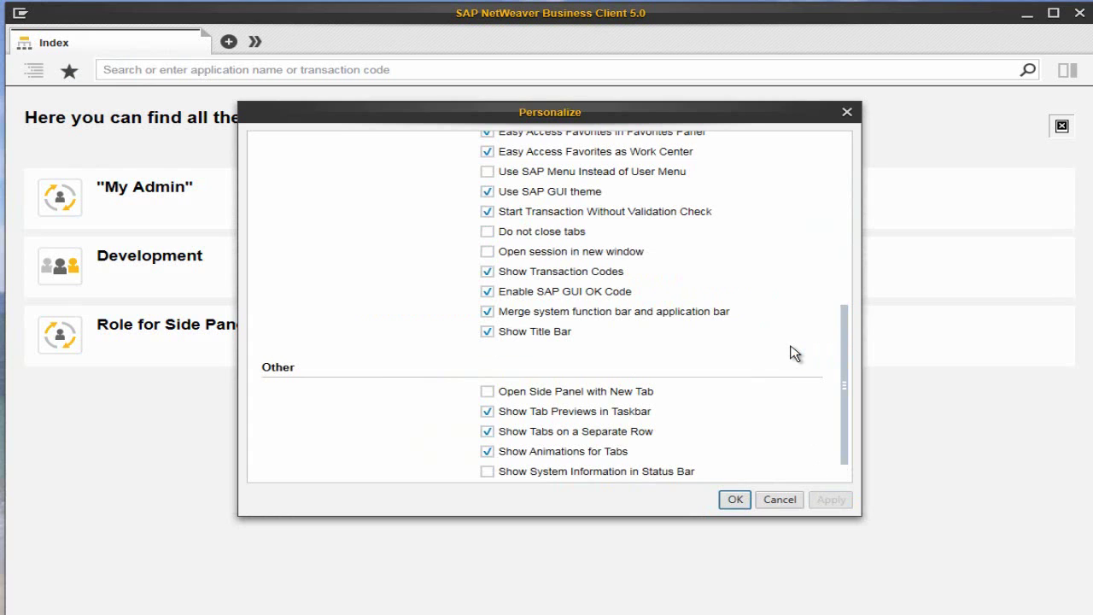
click(734, 502)
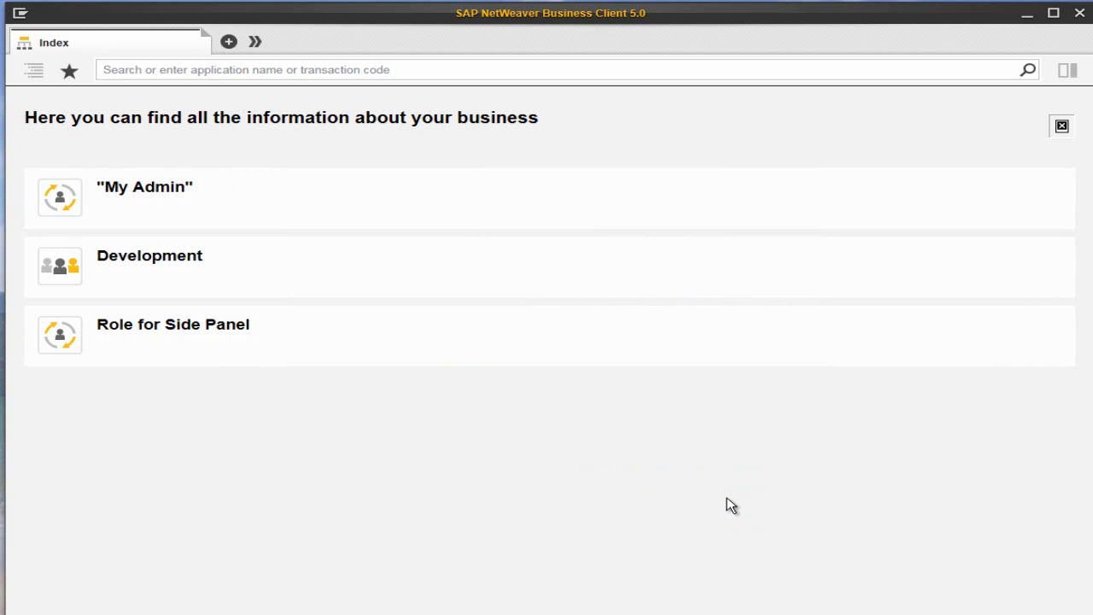
click(1080, 15)
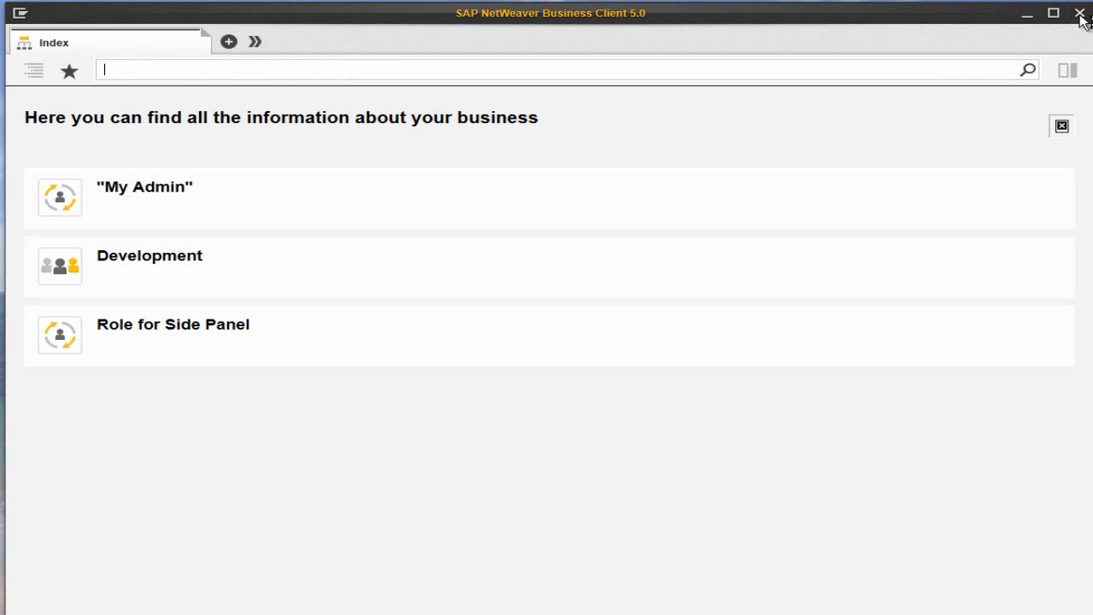
text(su01)
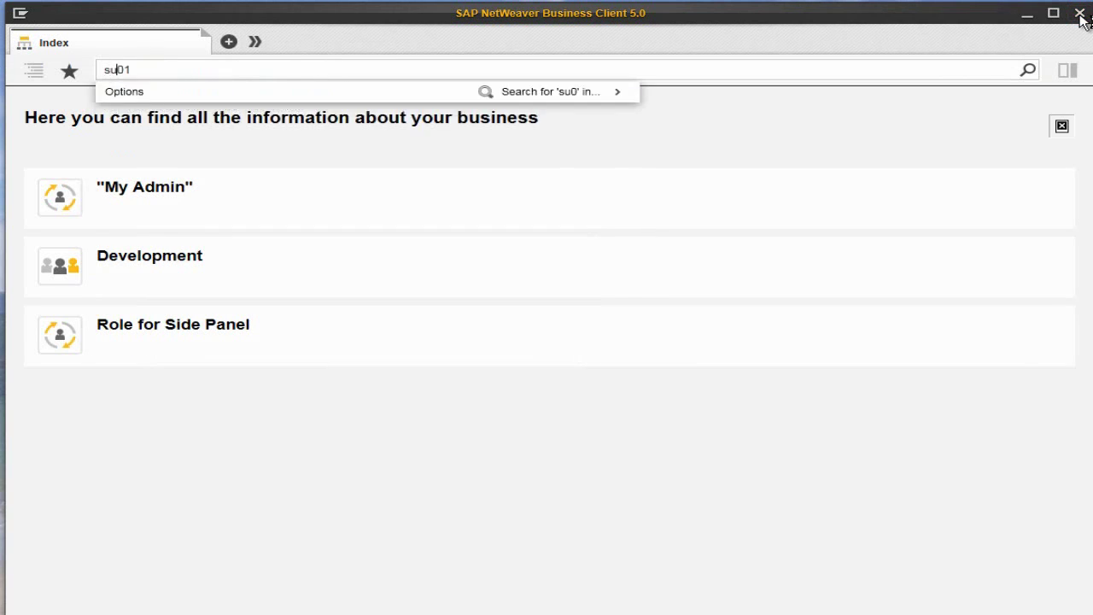
key(Return)
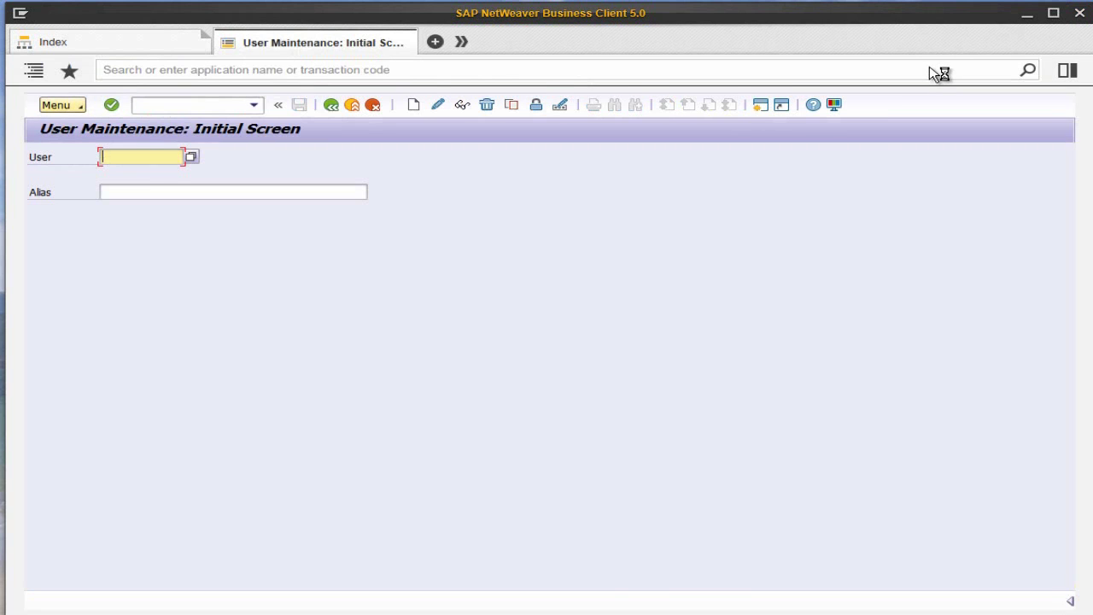
key(ctrl+F4)
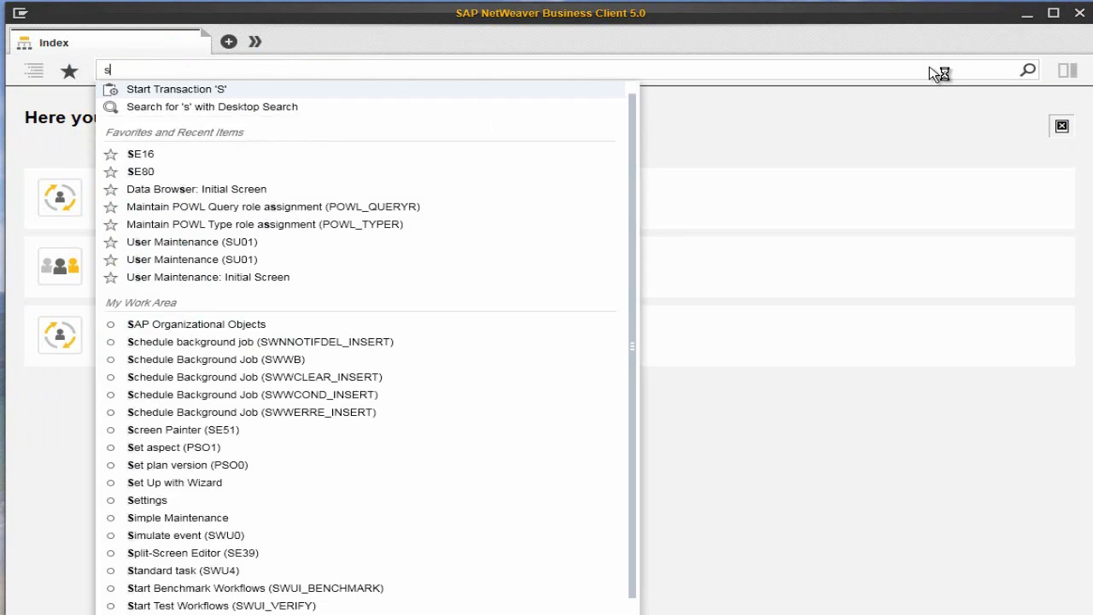
text(u01)
key(Down)
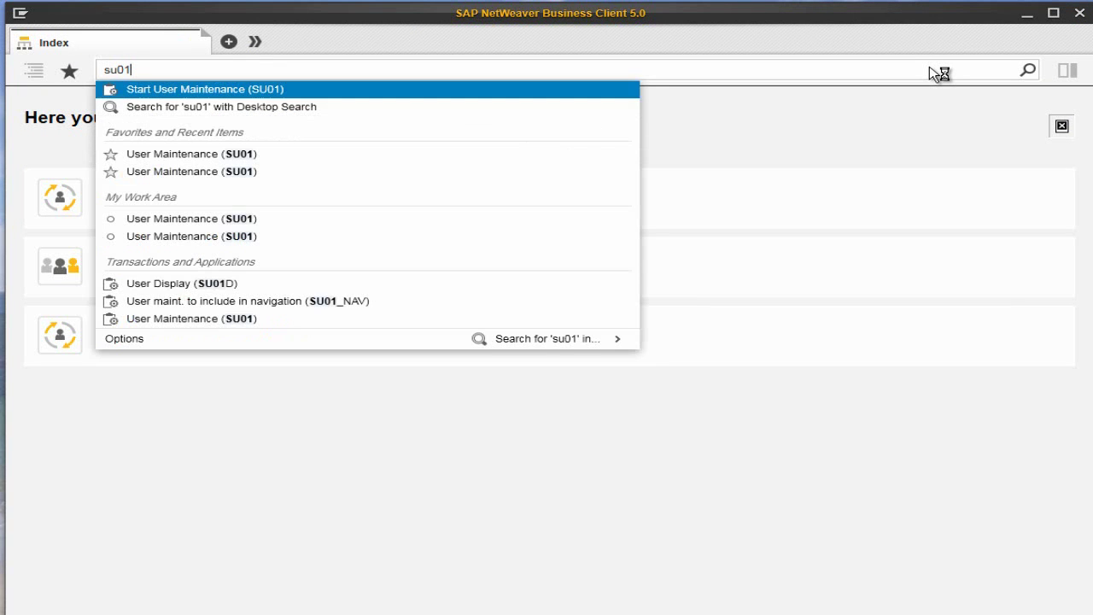
key(Return)
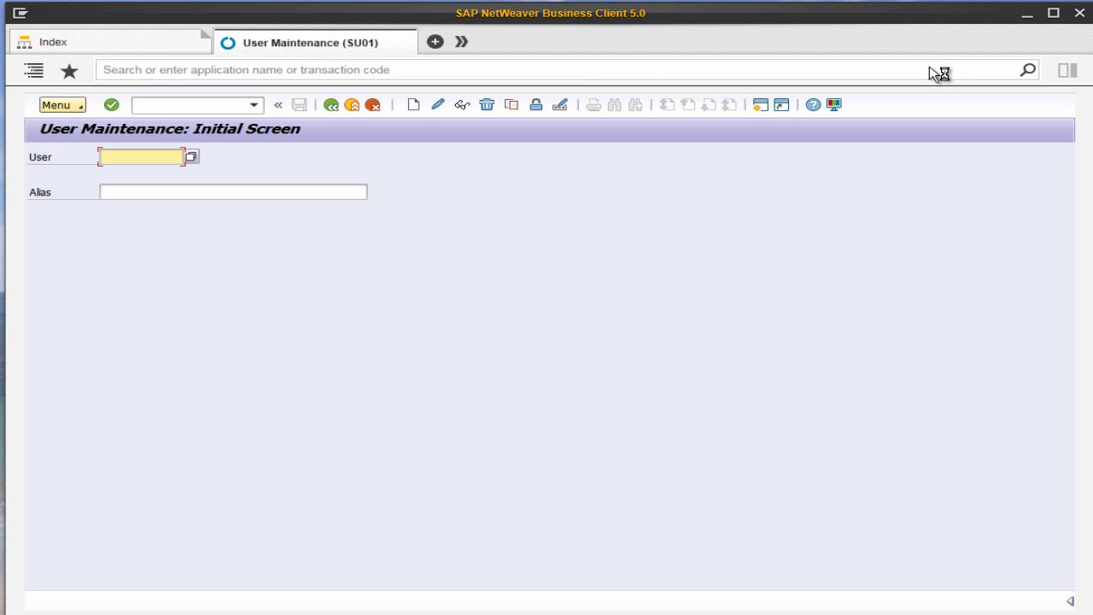
key(ctrl+w)
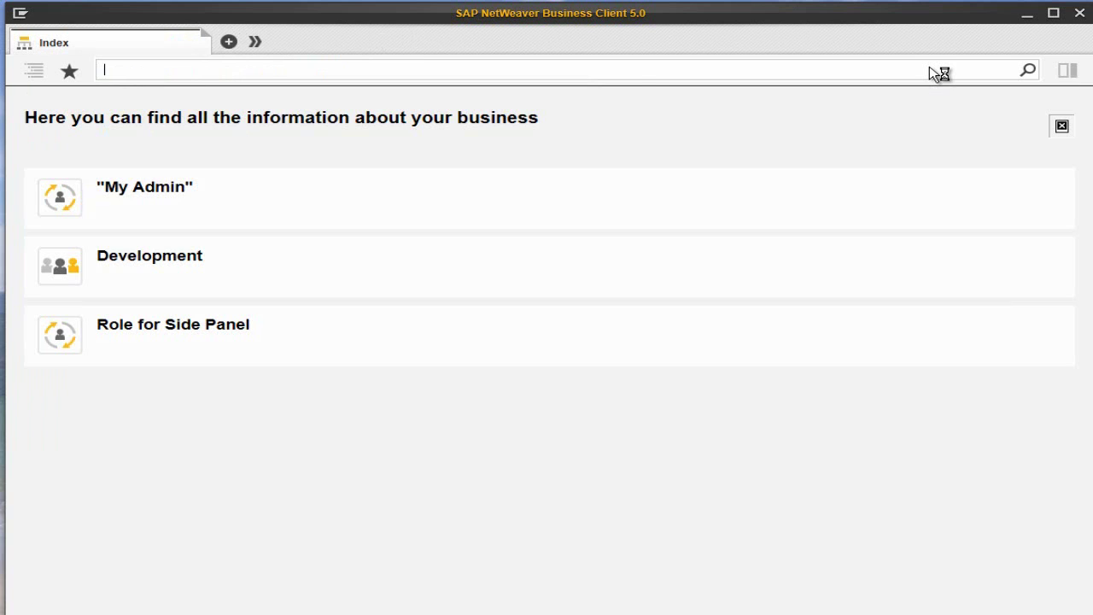
text(se16)
Open the Data Browser (SE16) and set SAP Purple as the colour for system YI3 and client 111.
key(Down)
key(Return)
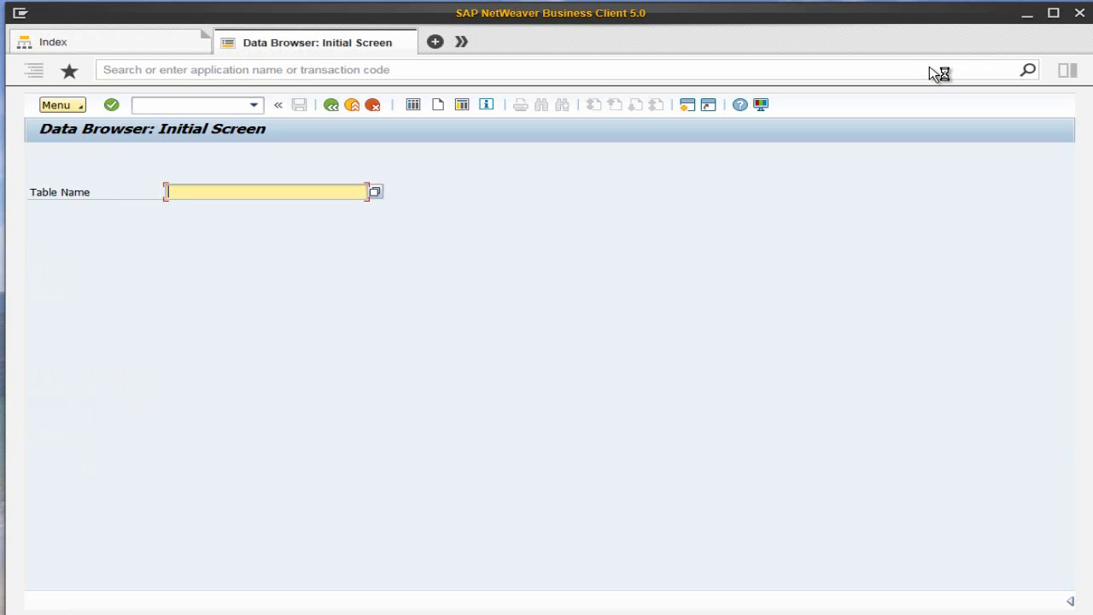
click(760, 104)
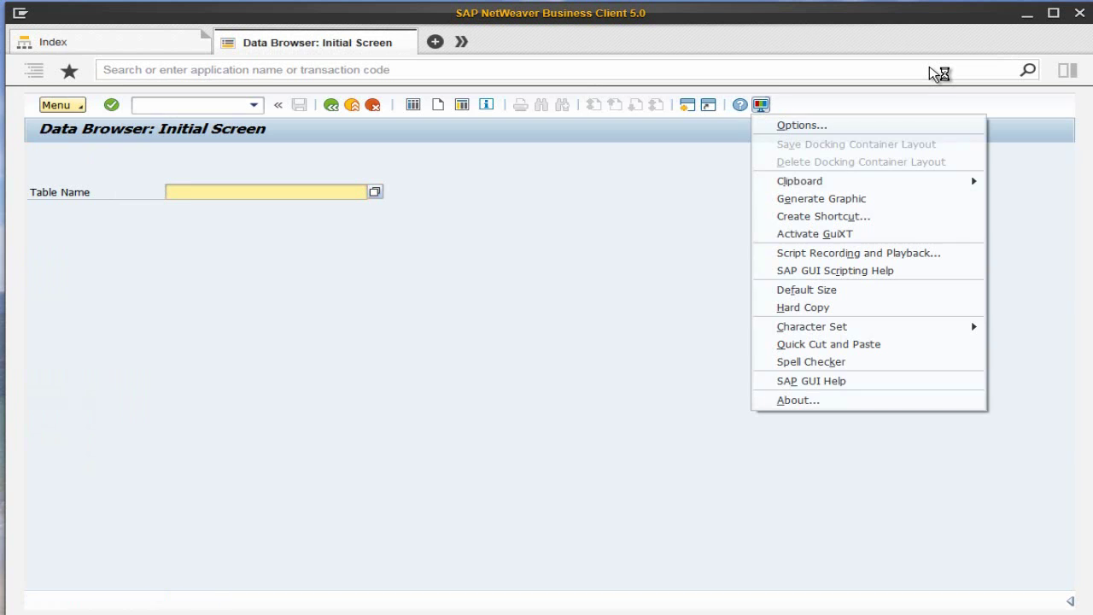
click(802, 125)
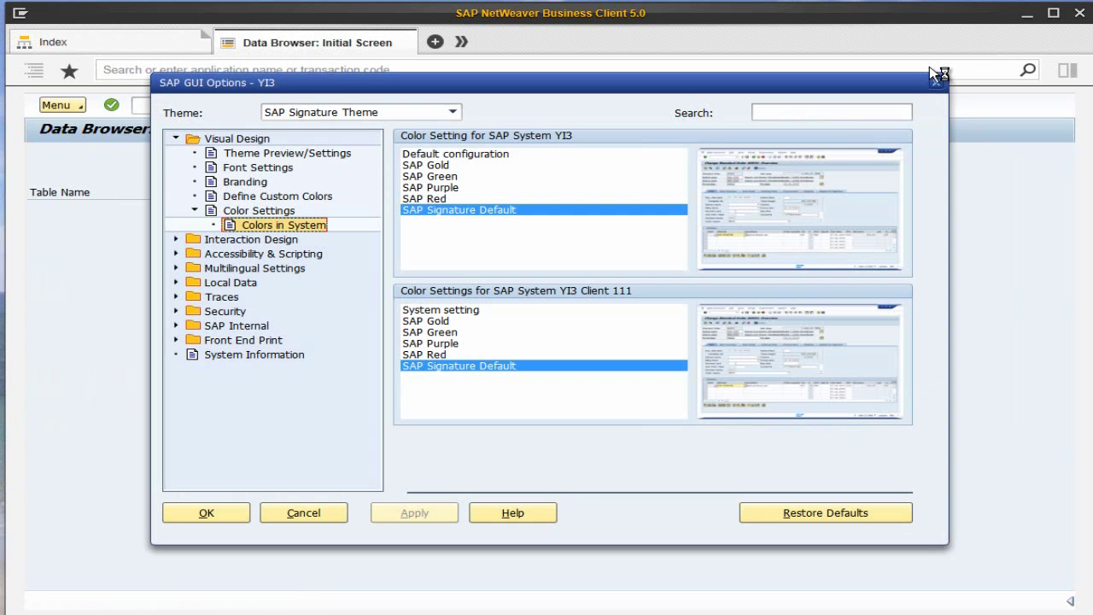
click(430, 187)
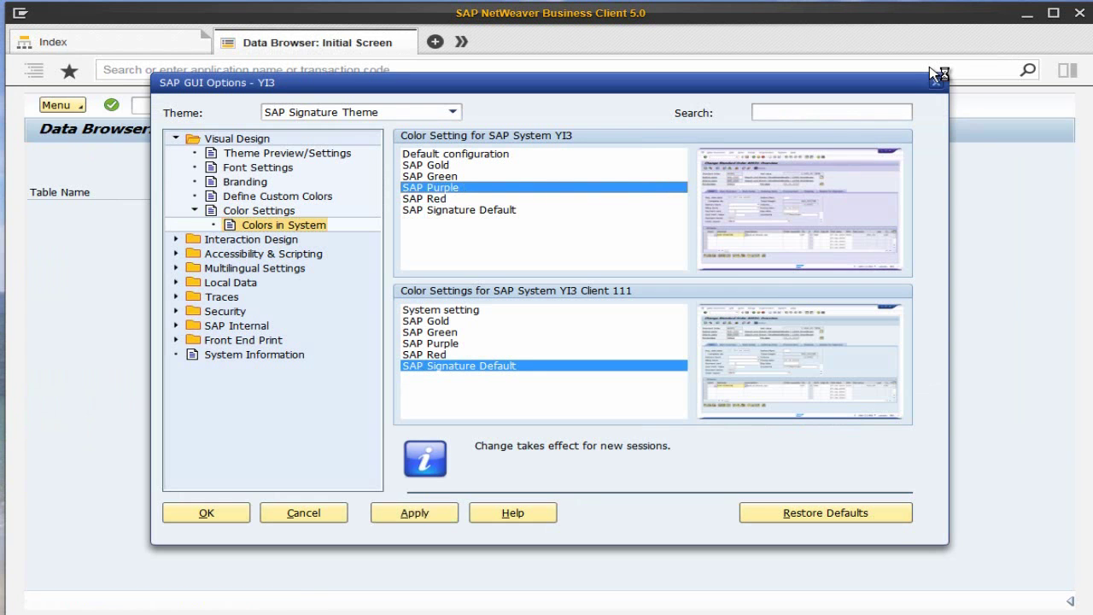
click(431, 343)
click(414, 512)
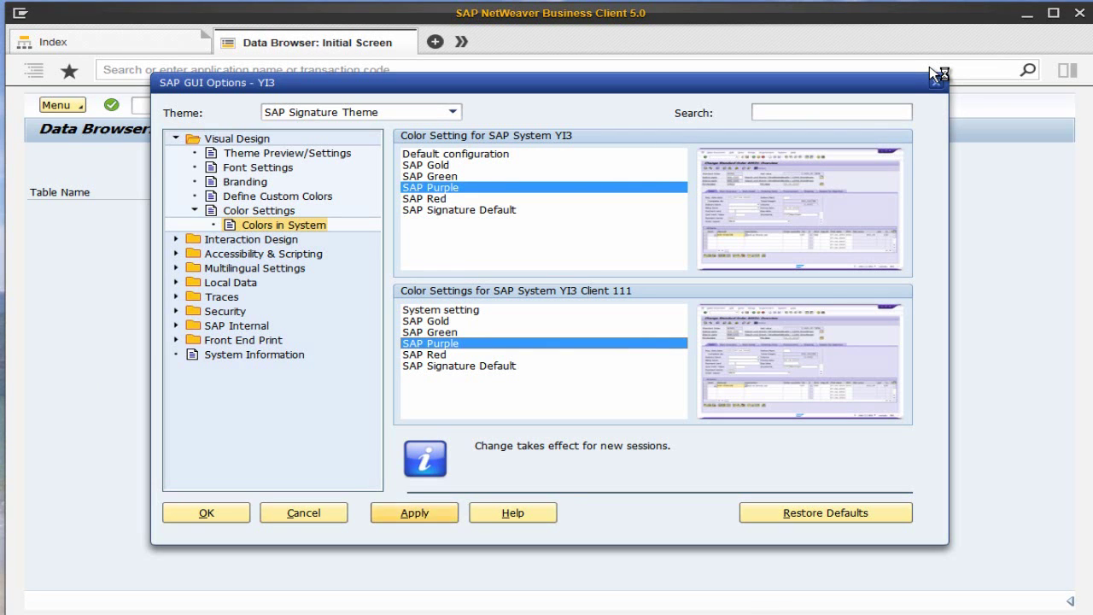
click(206, 512)
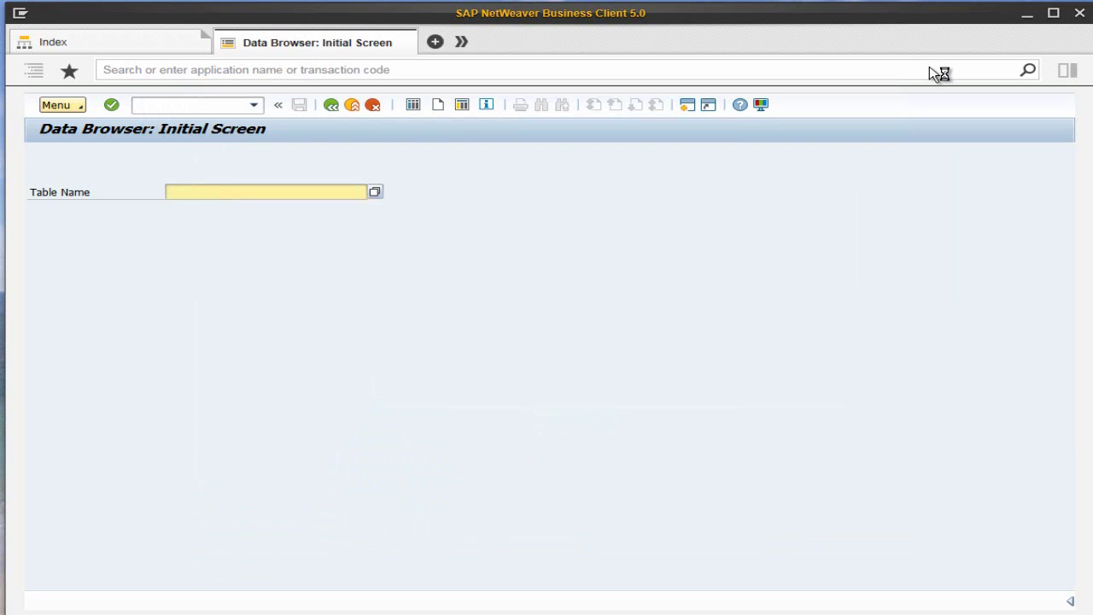
click(929, 66)
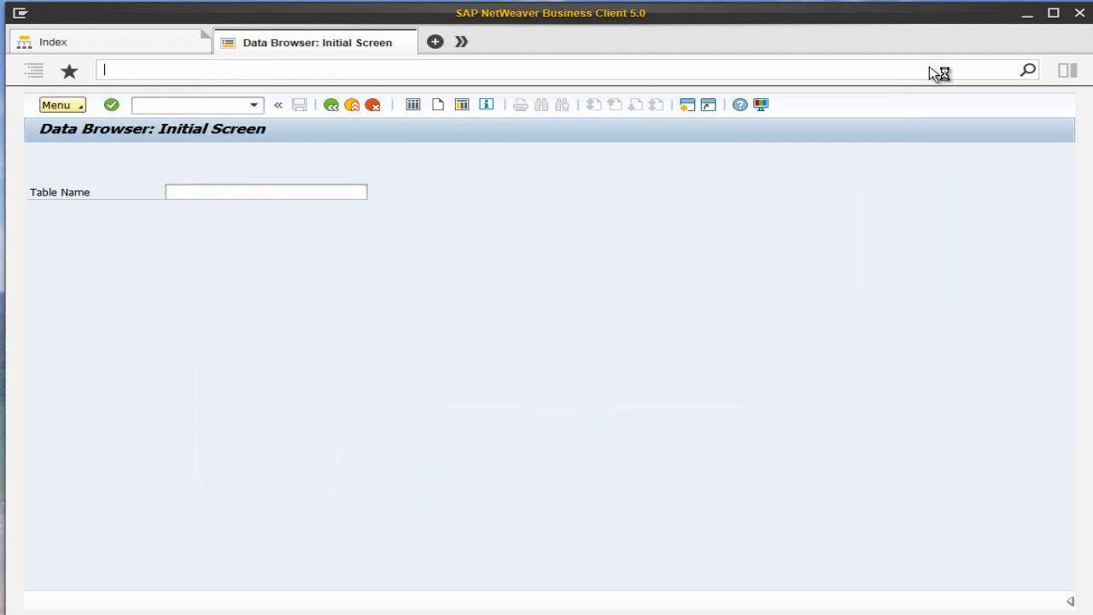
Launch User Maintenance (SU01), then bring up the System Selector from the Log On menu.
text(su01)
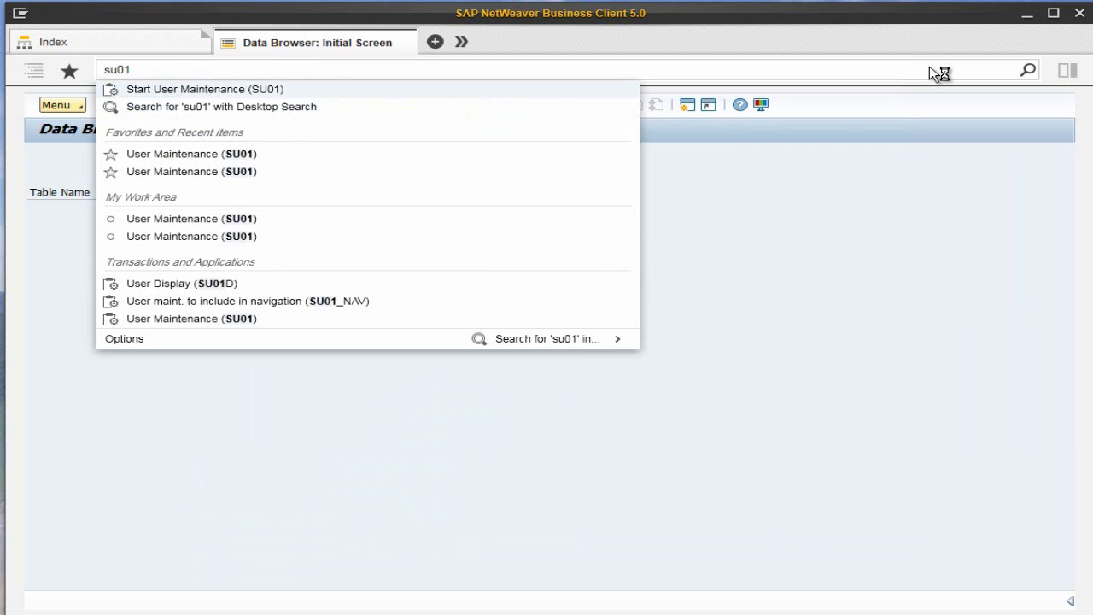
key(Return)
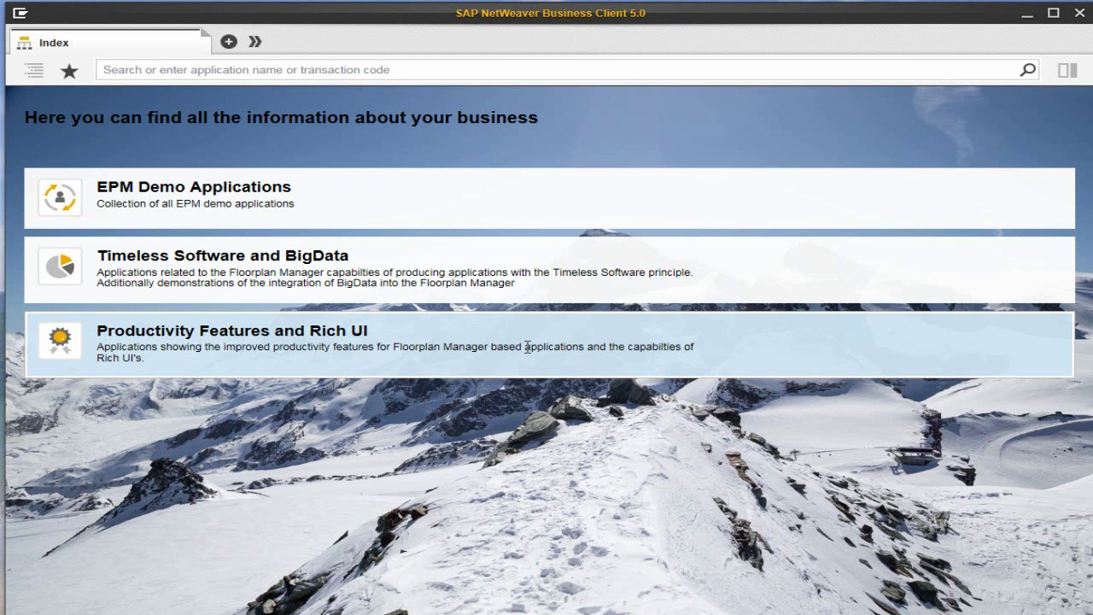
click(20, 13)
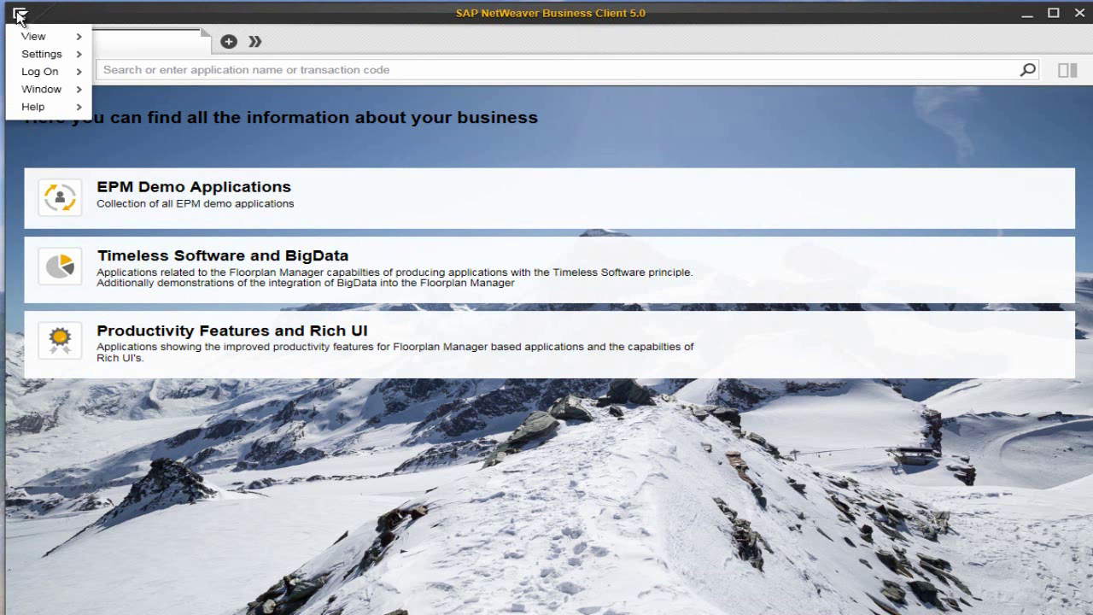
mouse_move(51, 71)
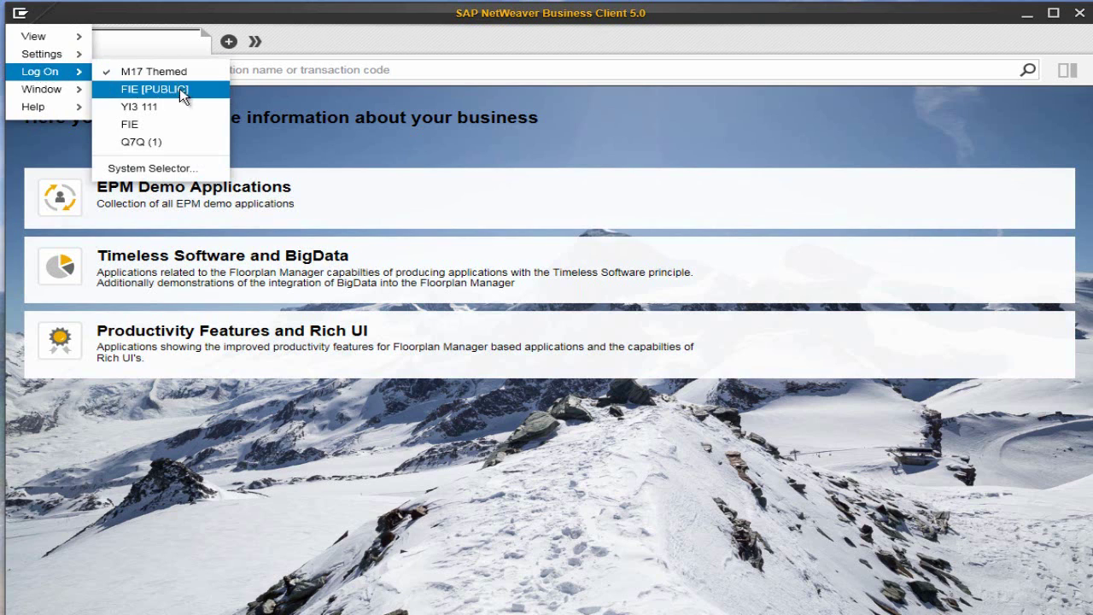
click(172, 168)
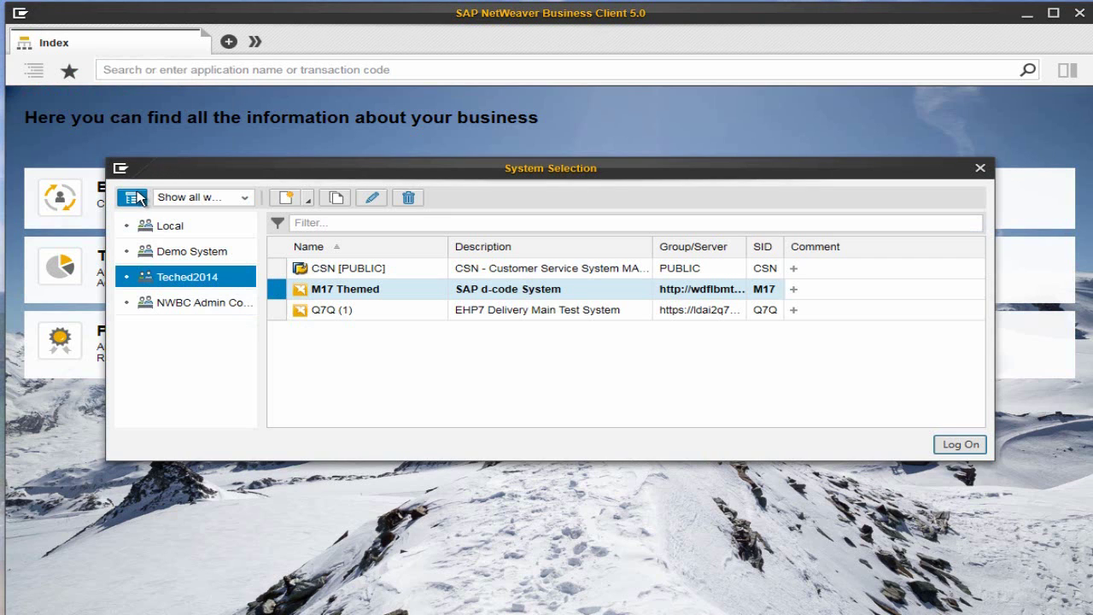
Toggle the workspace tree off and on, then close and reopen the System Selection dialog.
click(132, 197)
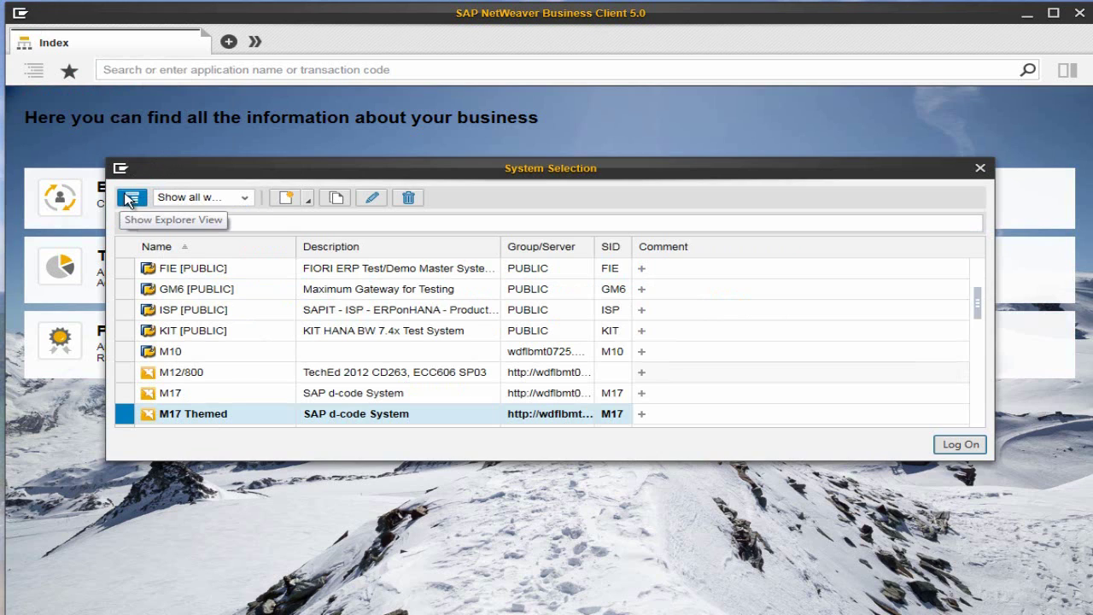
click(132, 198)
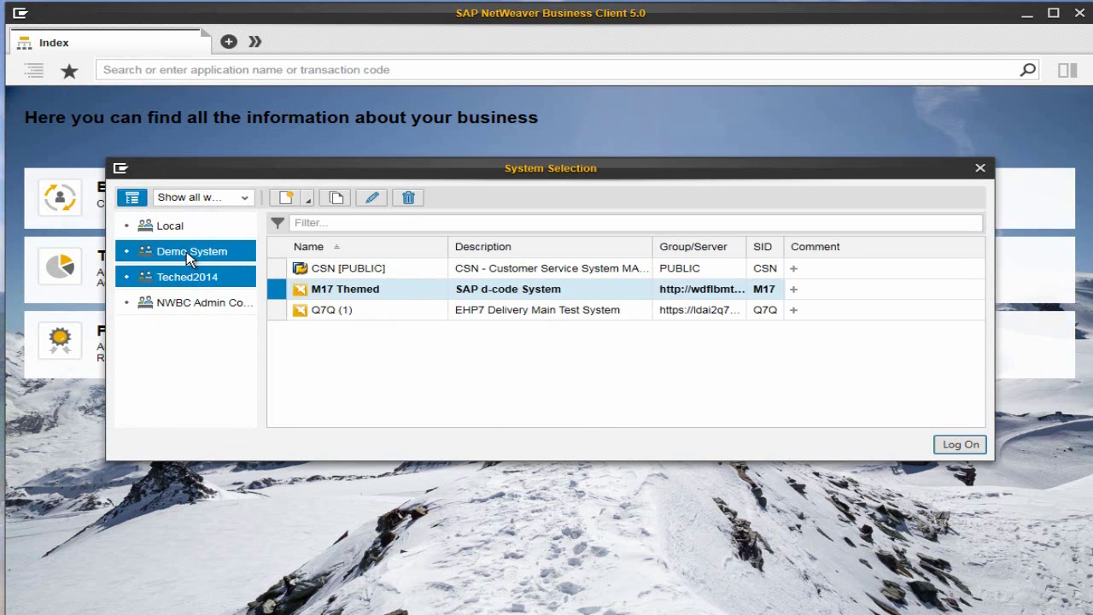
key(Escape)
click(20, 15)
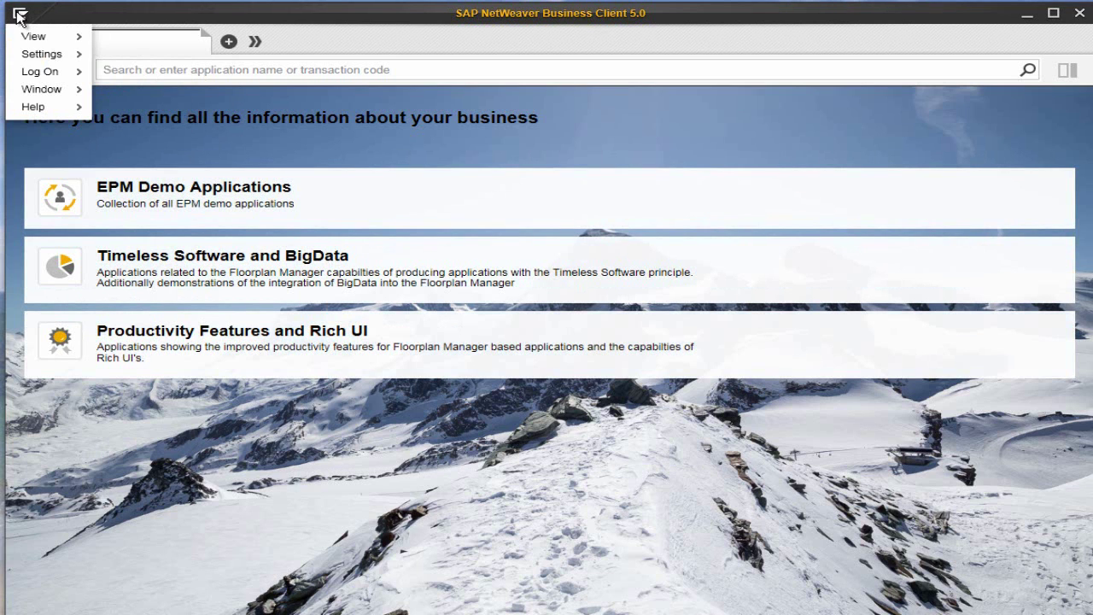
mouse_move(43, 72)
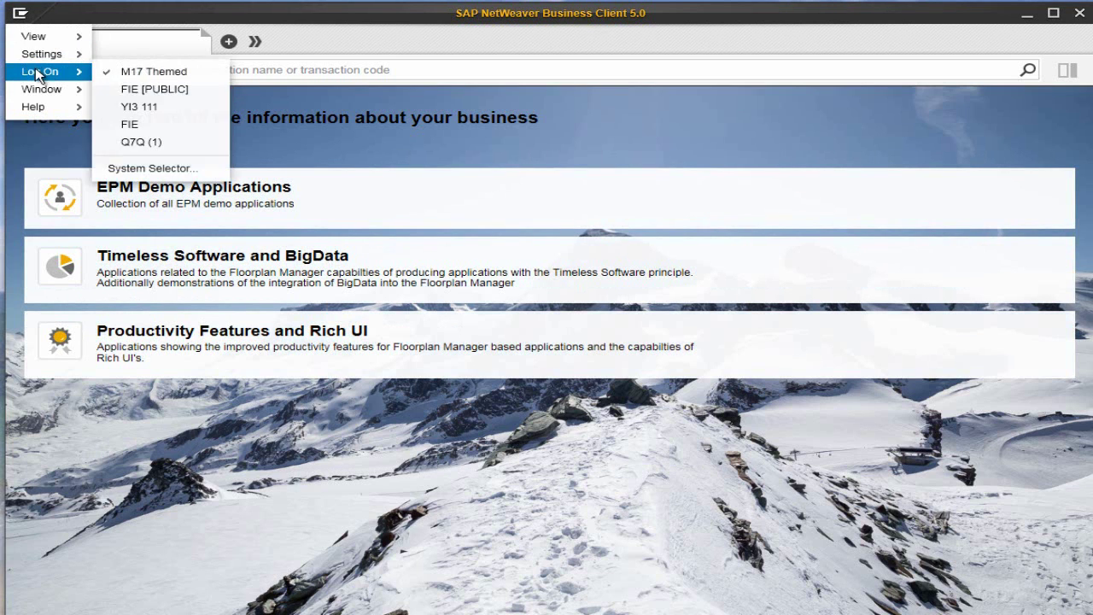
click(167, 169)
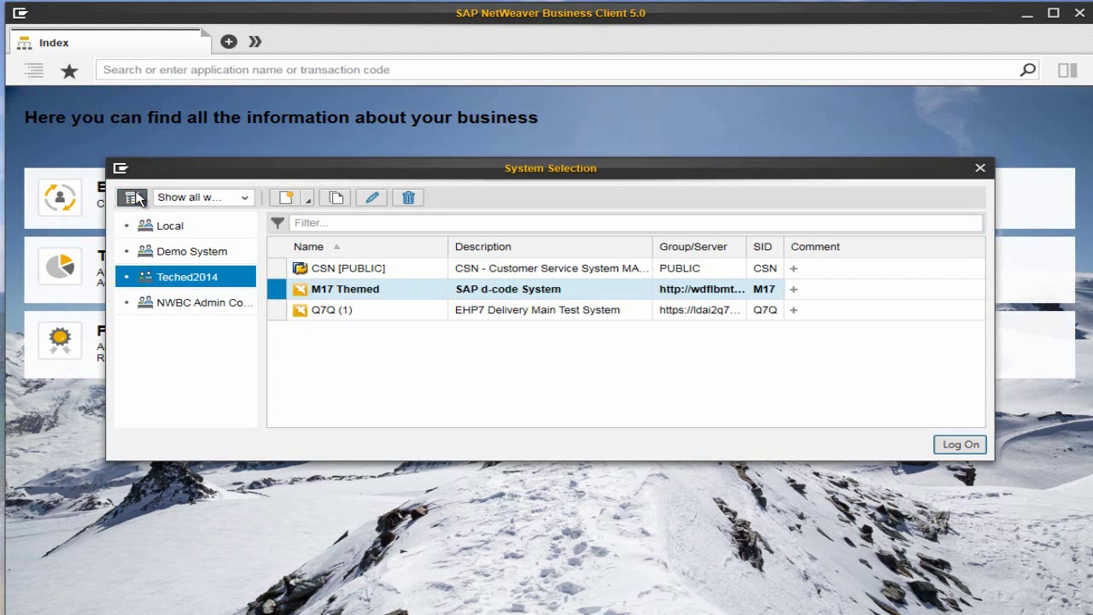
List the Demo System workspace's connections sorted by the Name column.
click(133, 197)
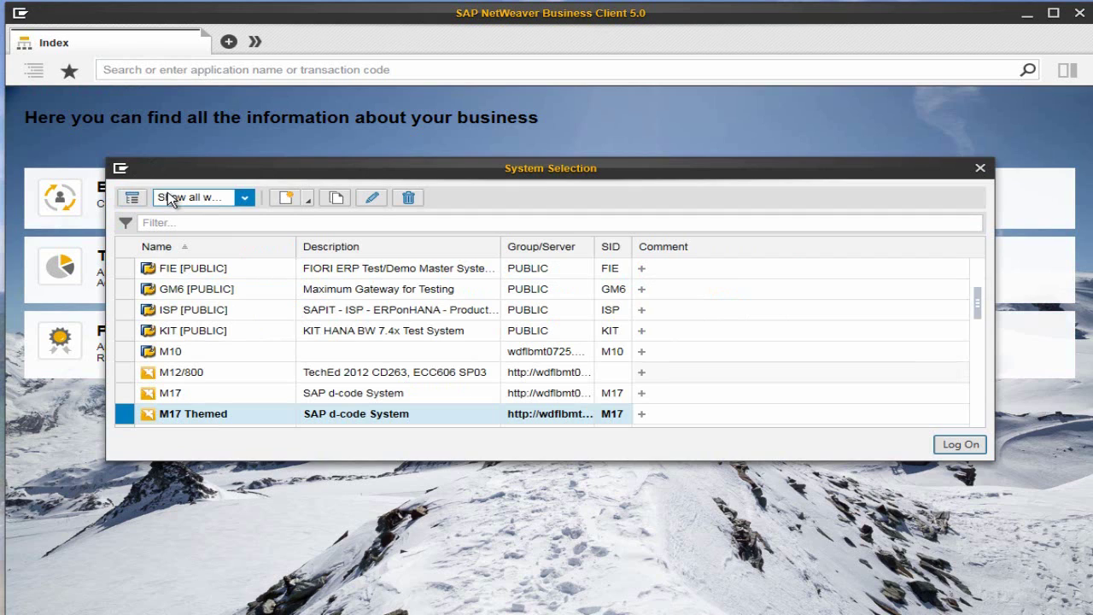
click(131, 198)
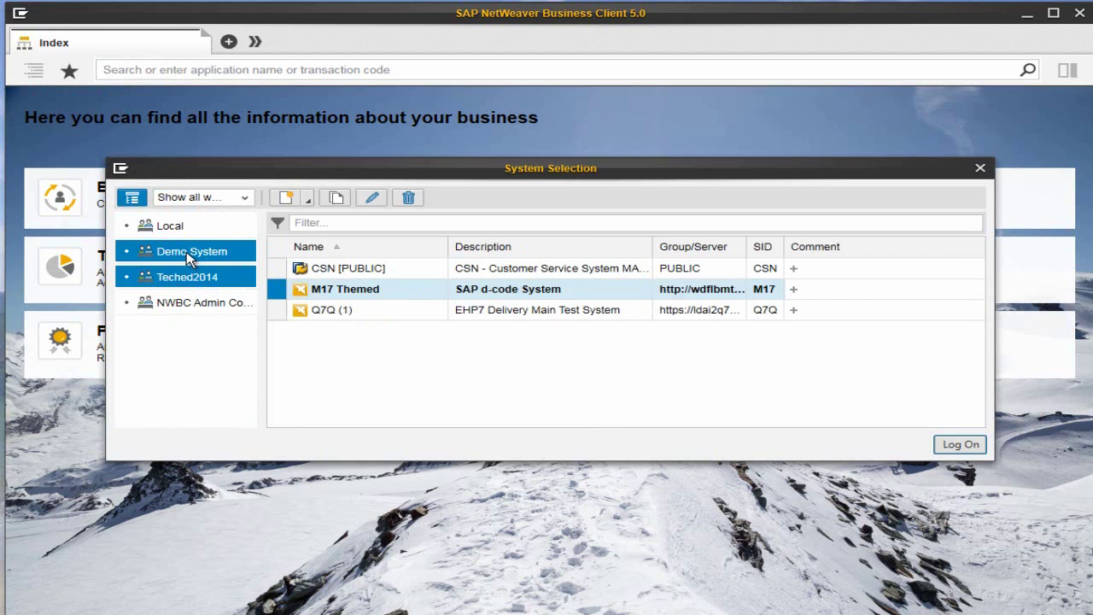
click(186, 251)
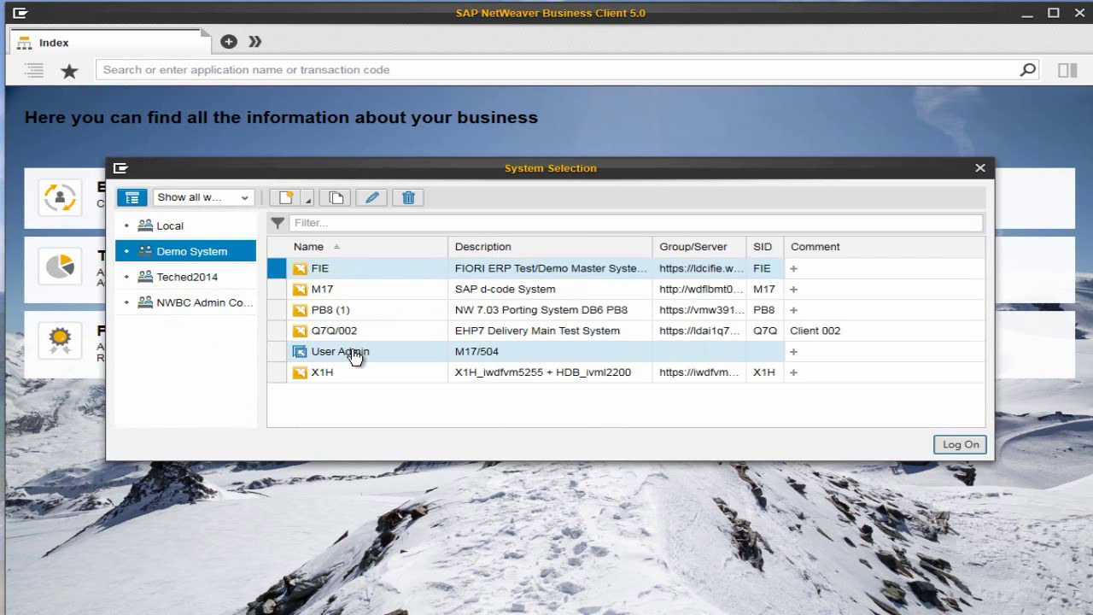
click(340, 245)
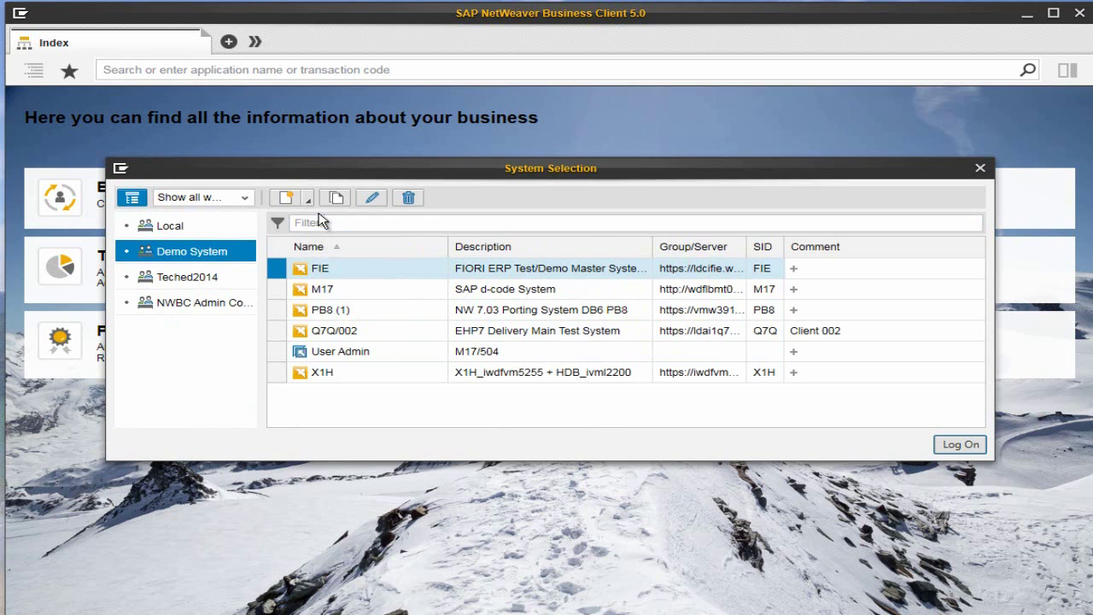
Create a new workspace named TechedTest_2014 from the workspace list.
click(244, 197)
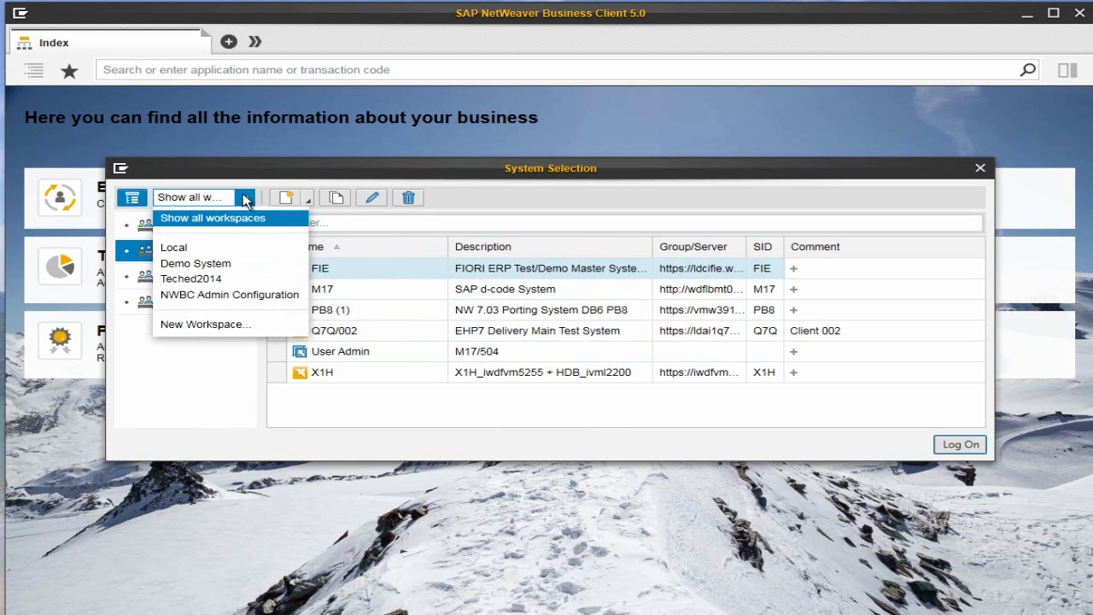
click(219, 325)
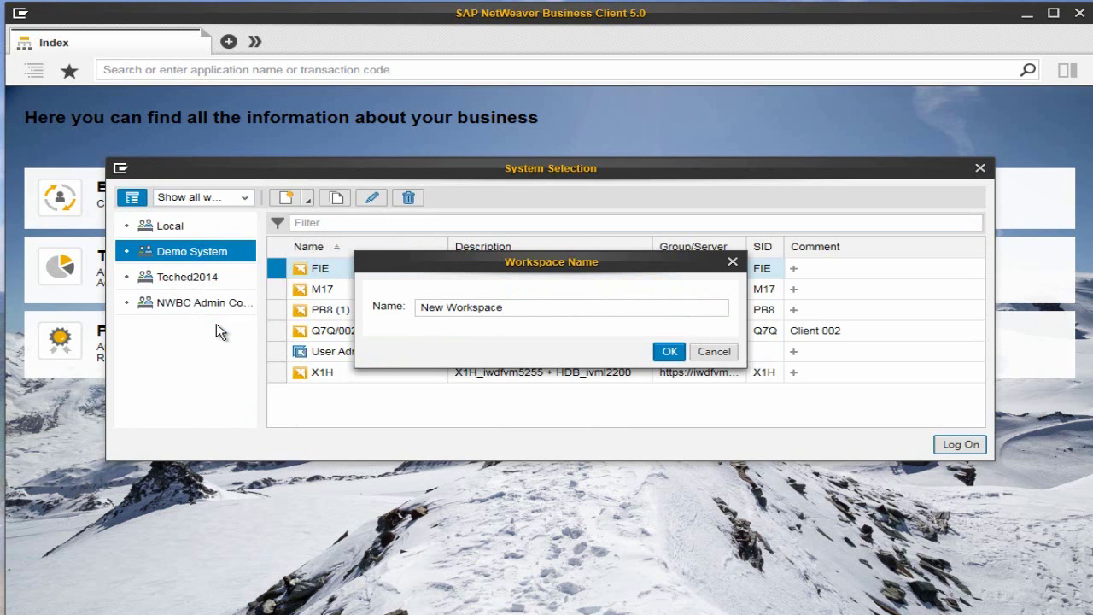
drag(509, 307, 389, 314)
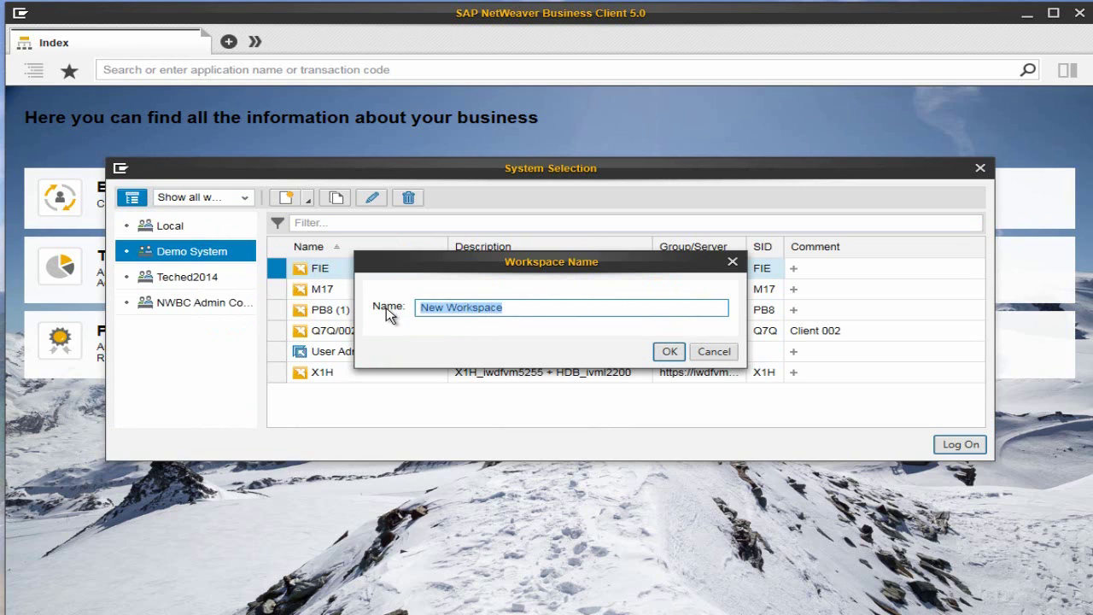
text(Teched)
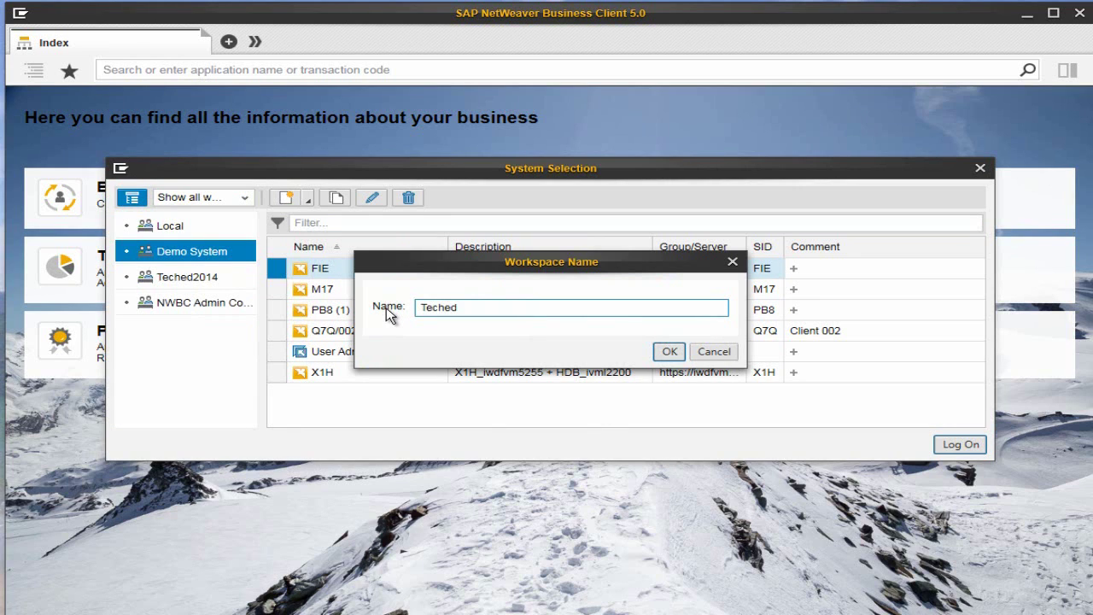
text(Test_2014)
click(669, 351)
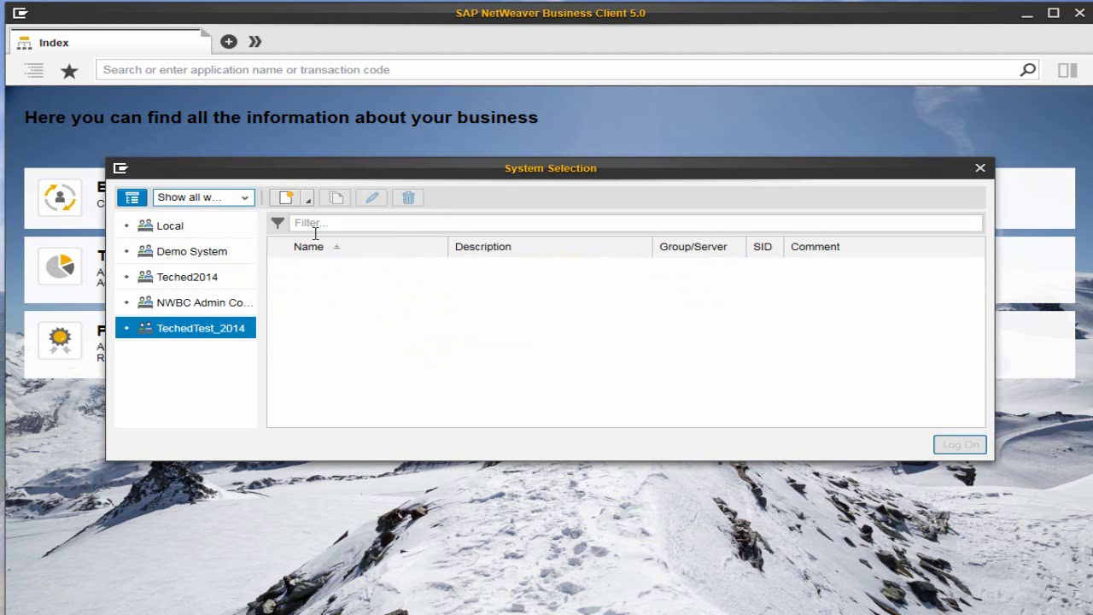
click(310, 203)
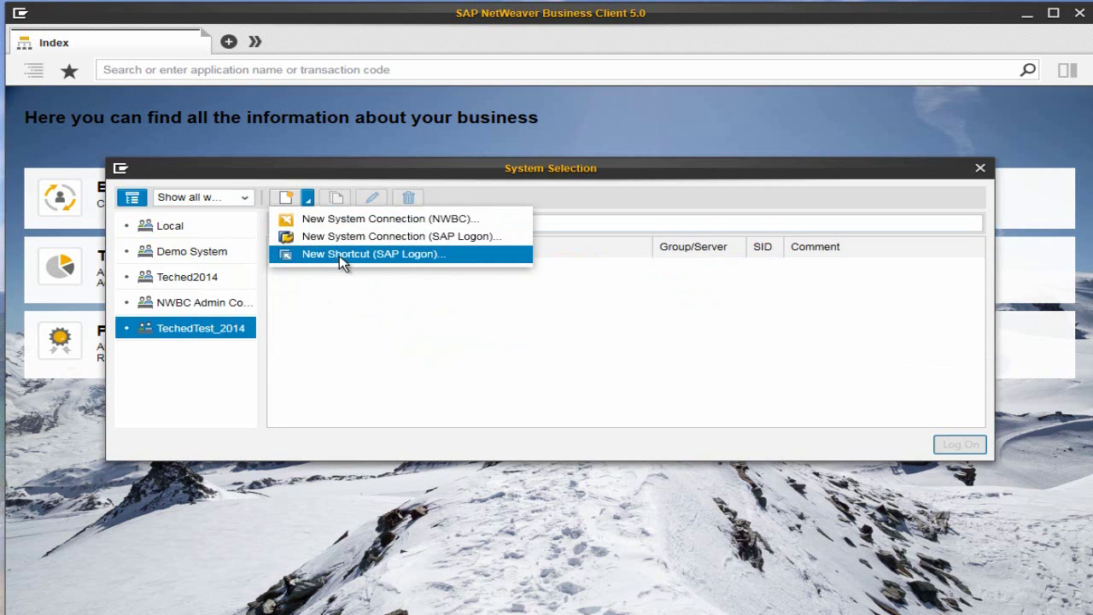
Start a new NWBC system connection, filter the system list for Q7Q and continue.
click(502, 221)
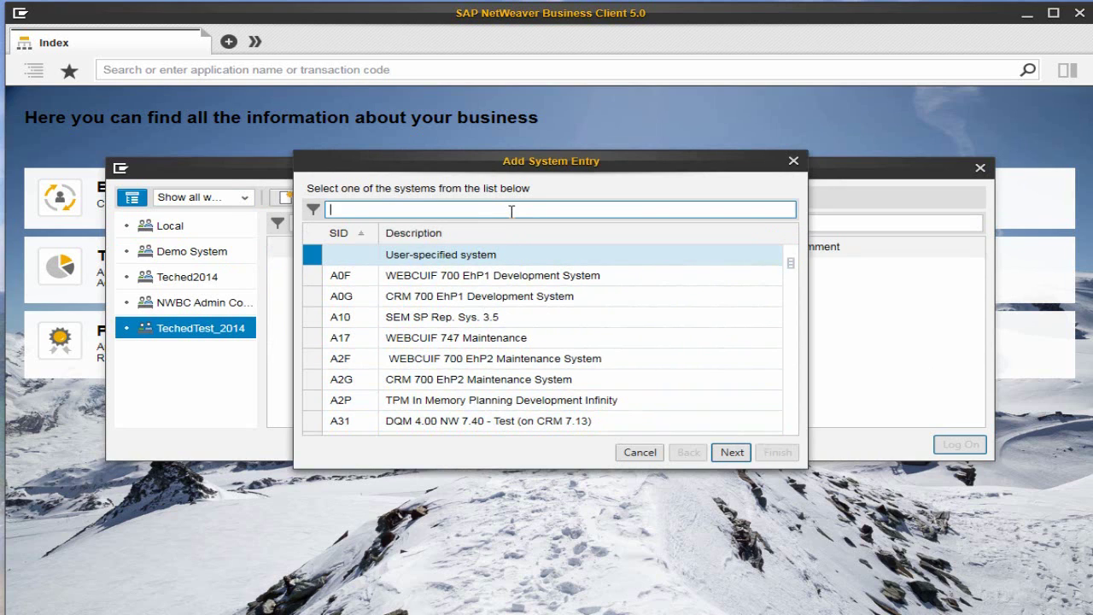
text(Q7Q)
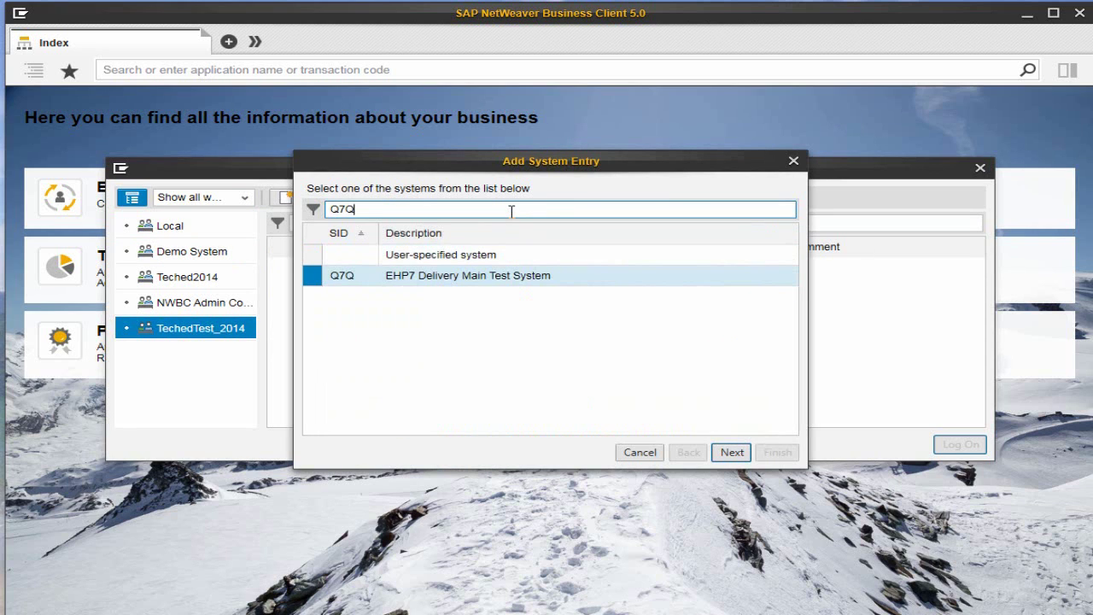
click(733, 453)
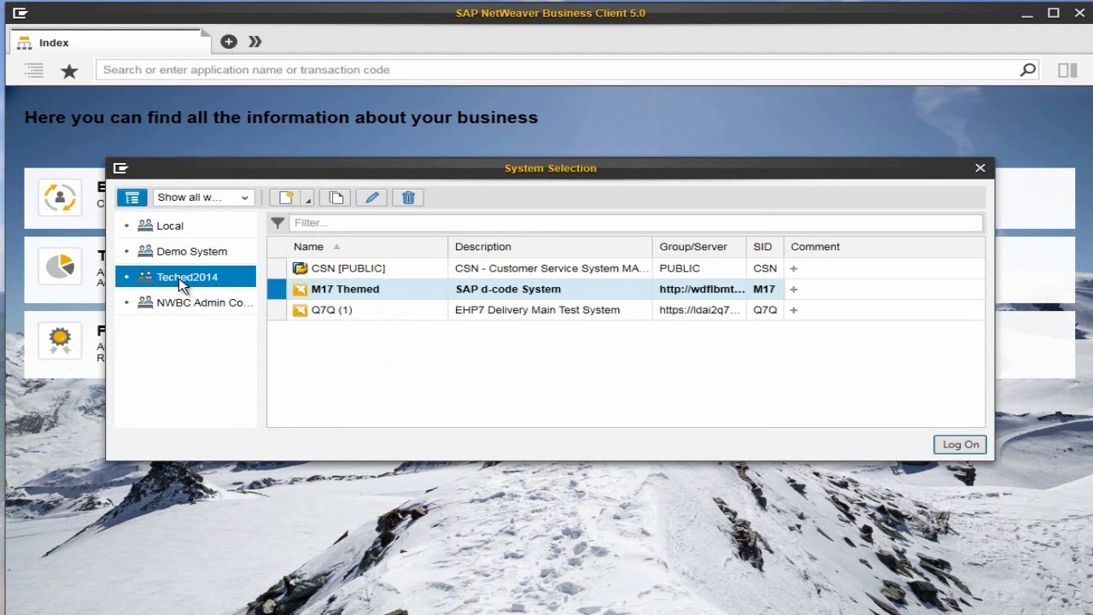
From the Demo System view, create a new workspace named TechedTest_2014 over the default name.
ctrl+click(186, 251)
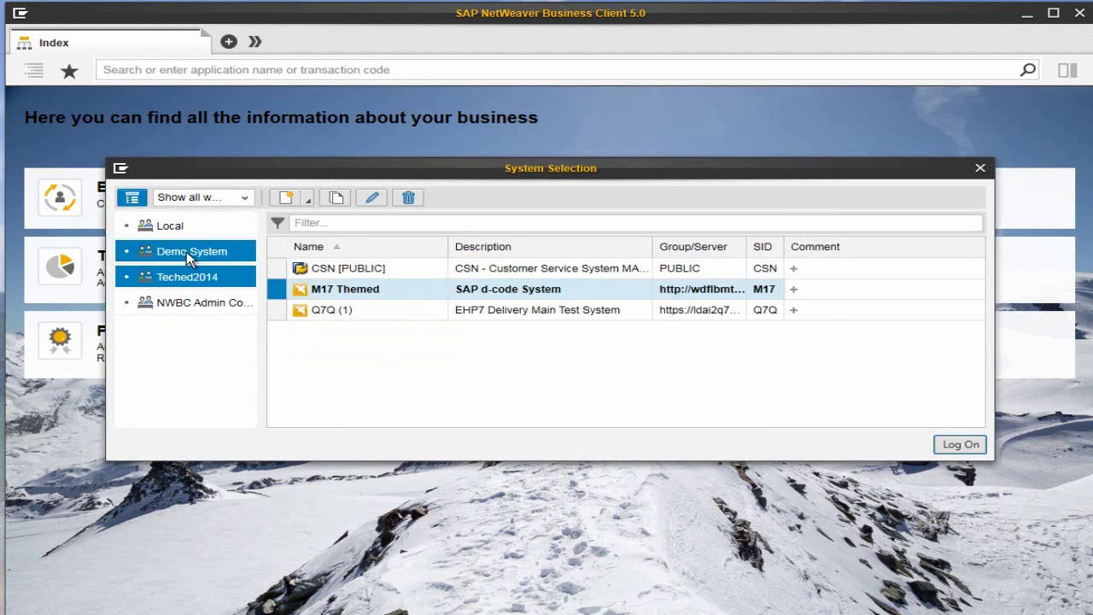
click(186, 251)
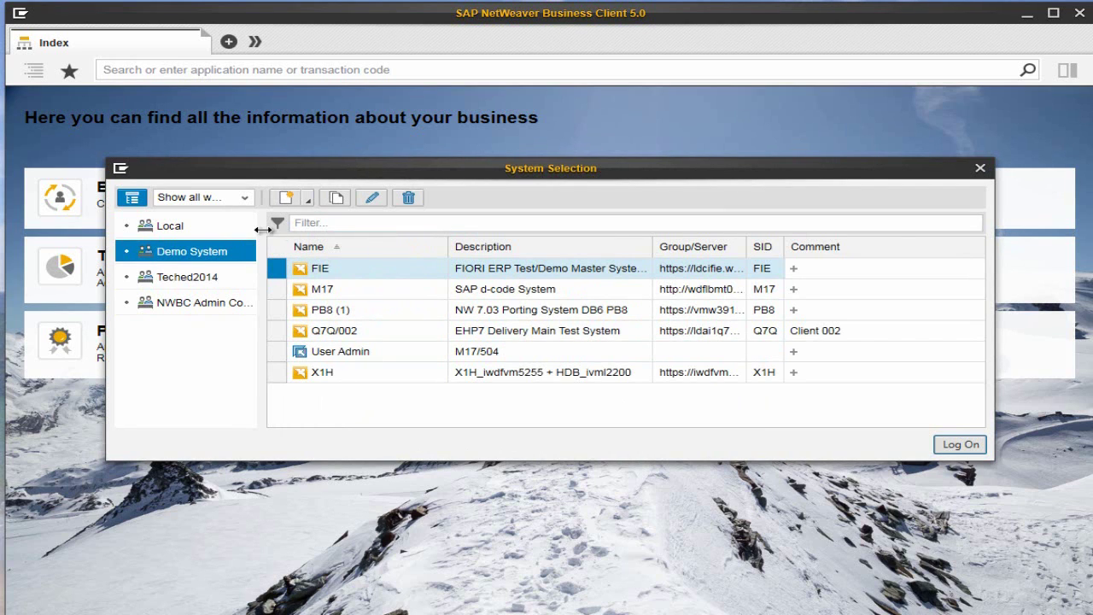
click(244, 197)
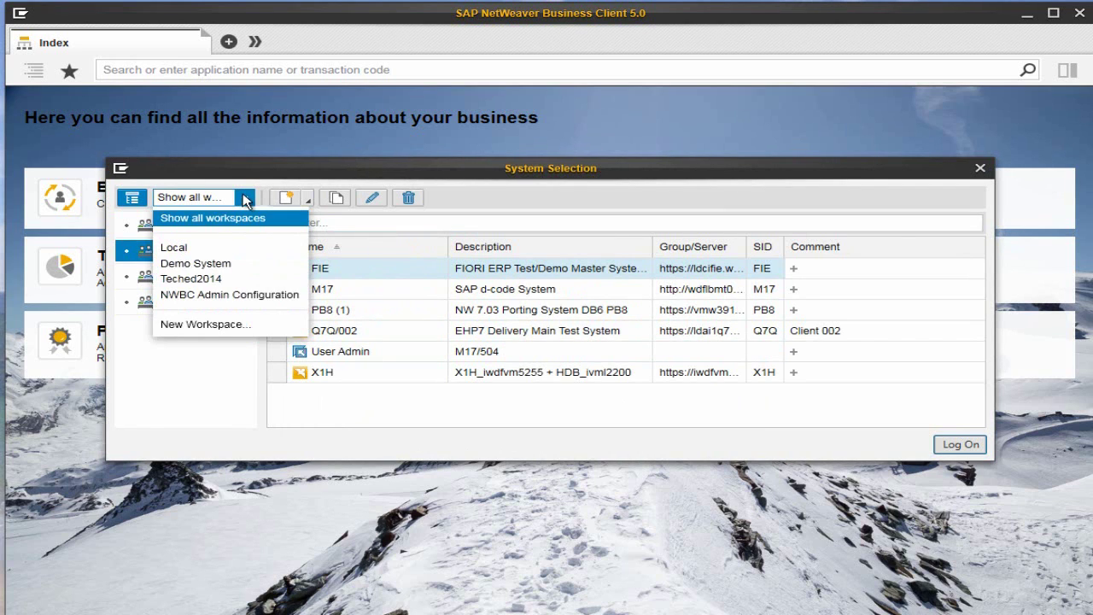
click(204, 325)
drag(503, 307, 392, 312)
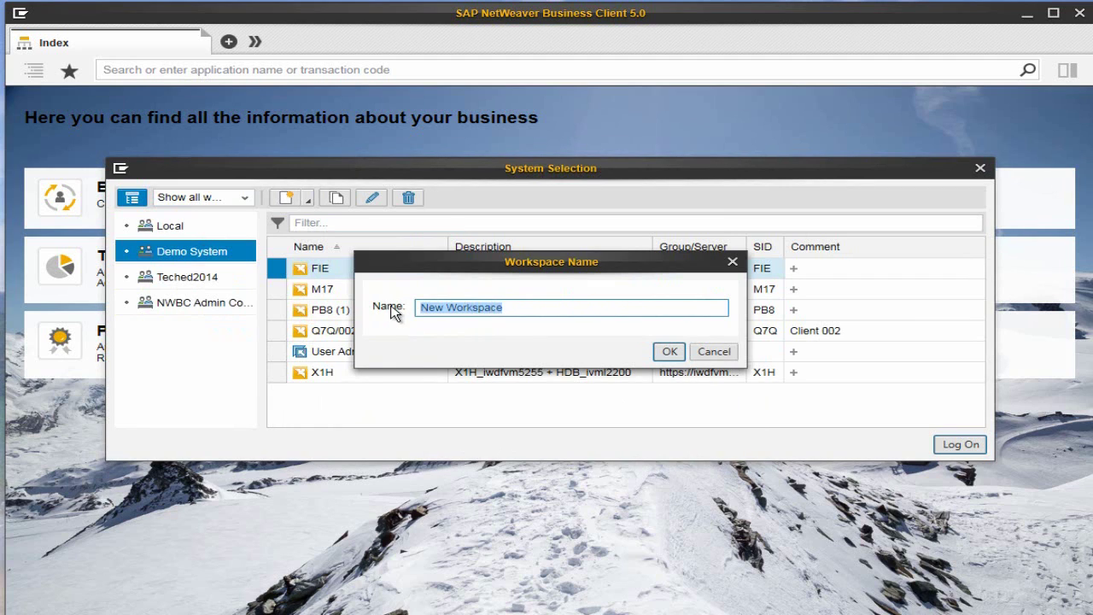
text(Teched)
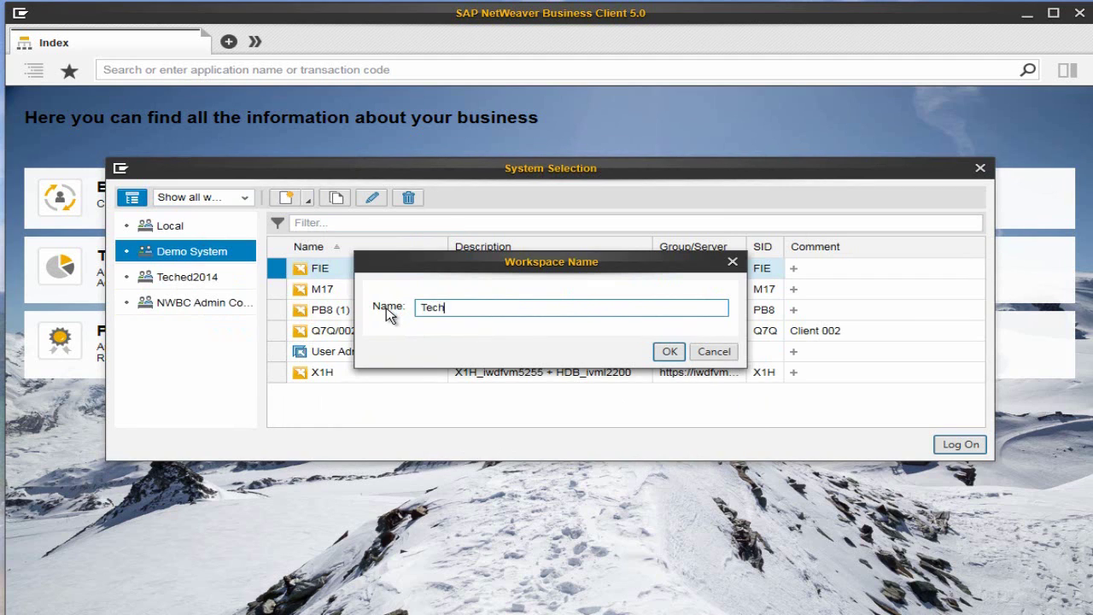
text(st_2014)
click(669, 351)
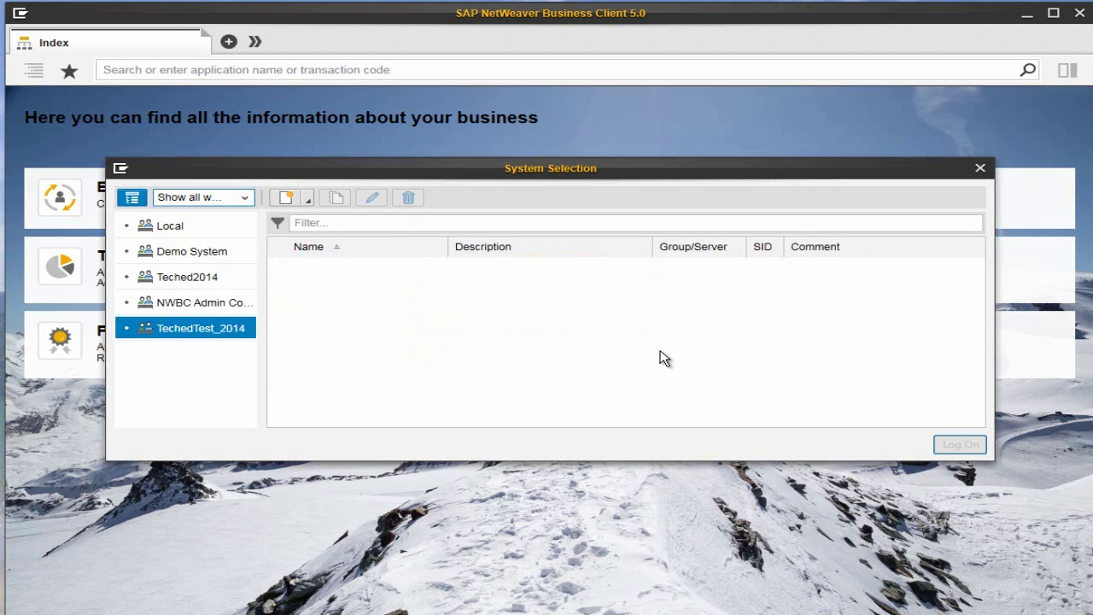
Add a new NWBC system connection by filtering for Q7Q and continuing with that system.
click(310, 202)
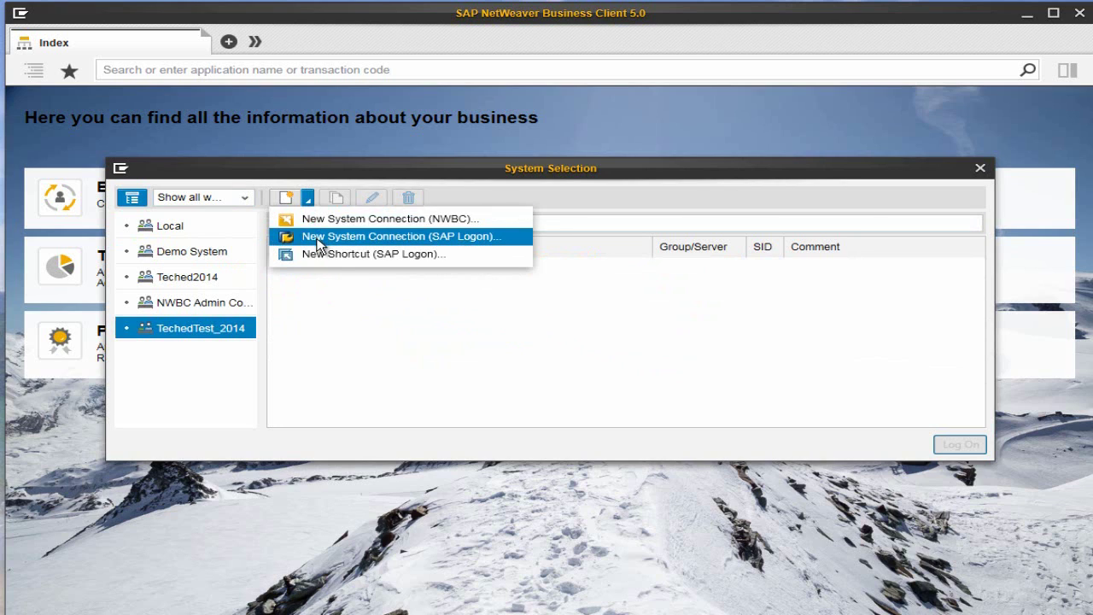
click(502, 221)
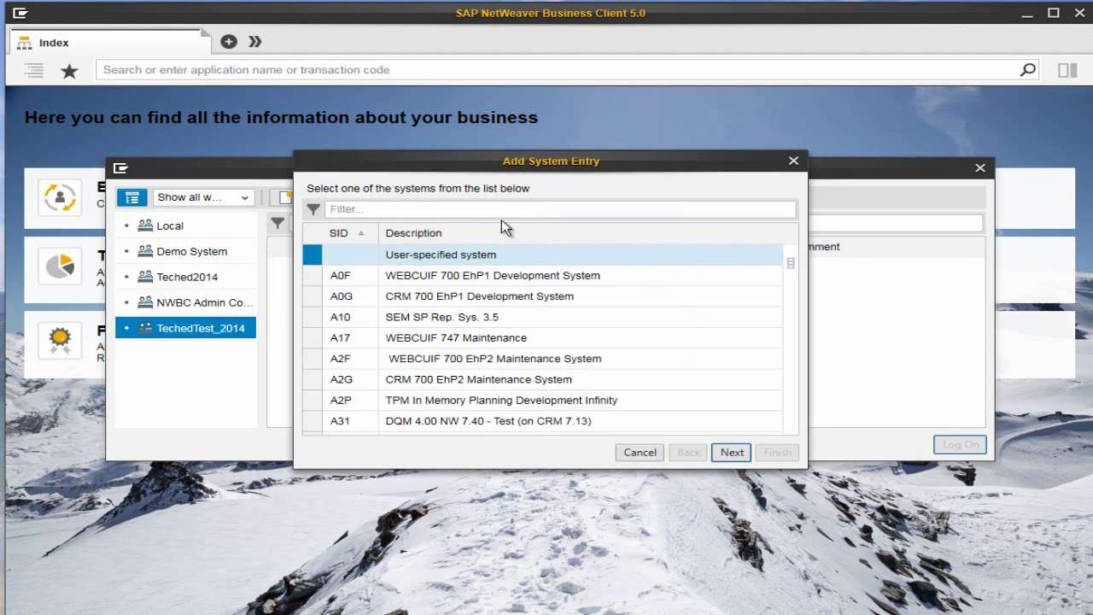
click(507, 213)
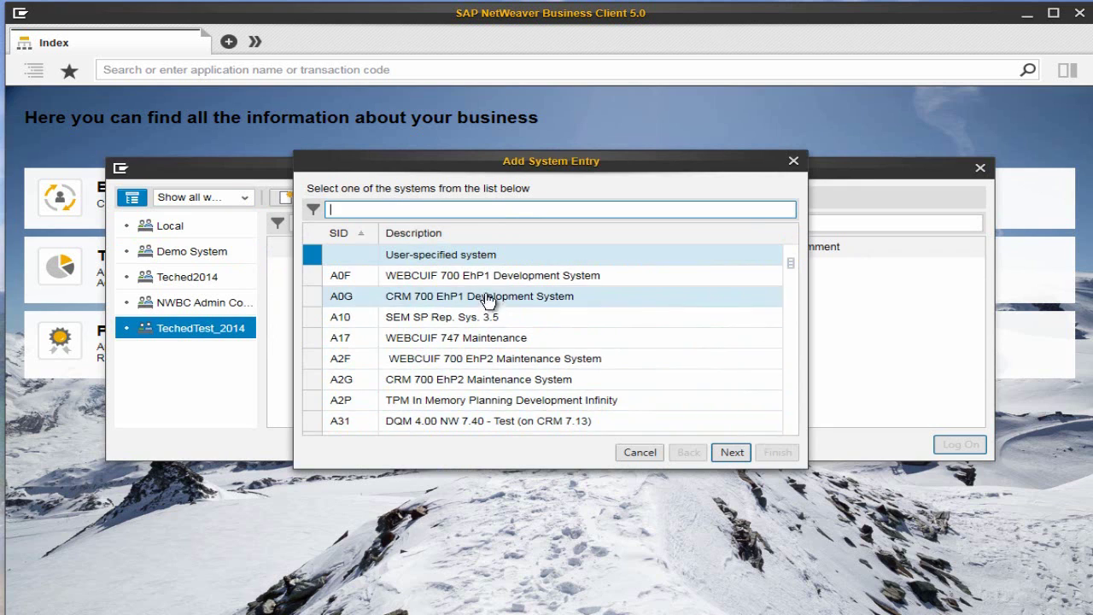
text(Q7Q)
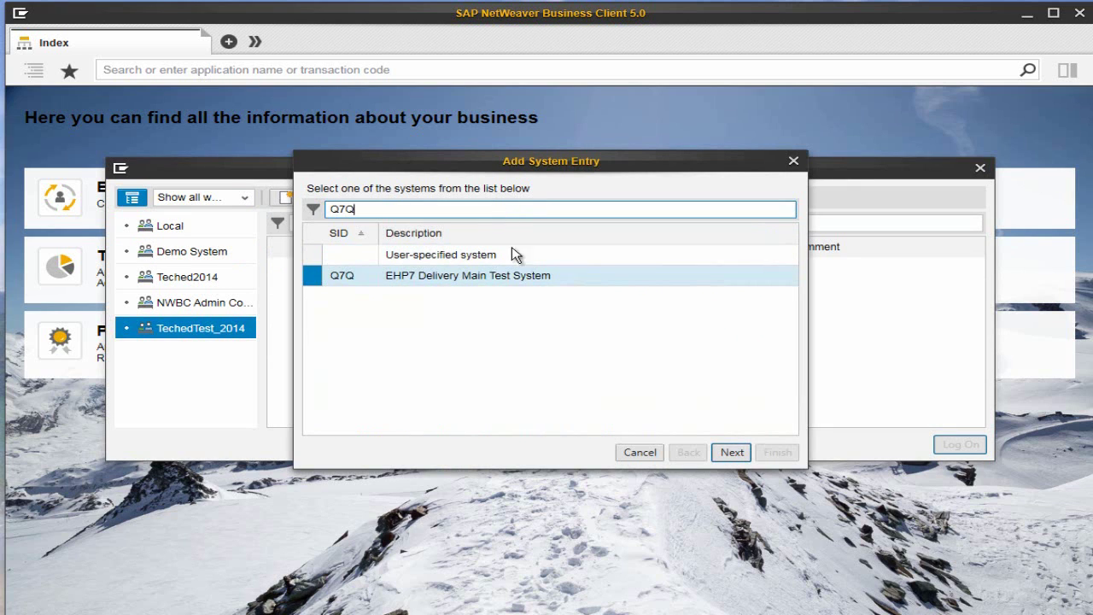
click(732, 454)
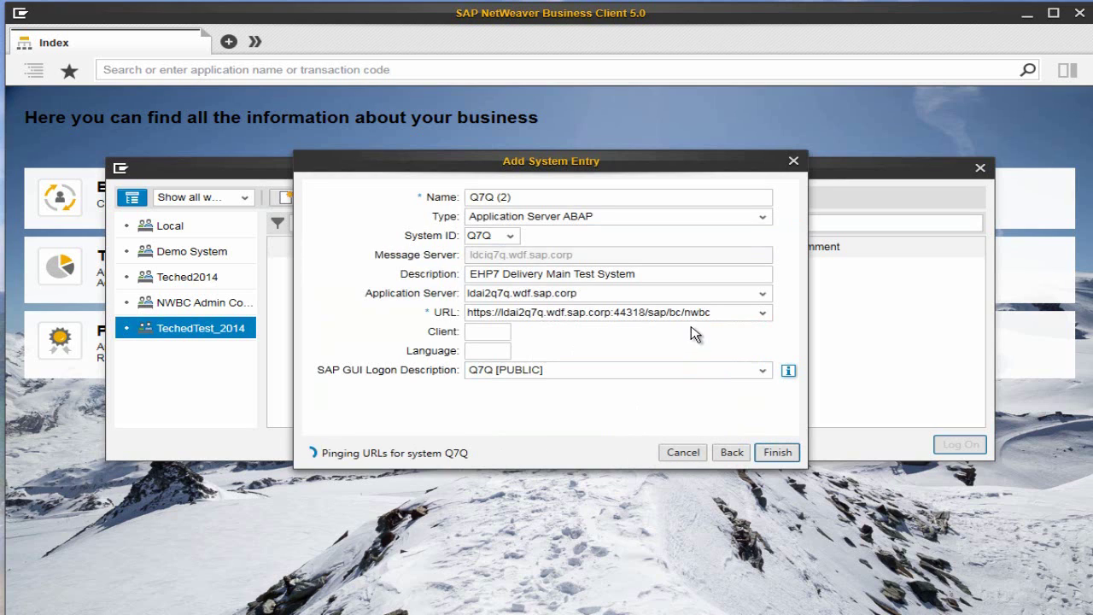
Enter client 002 and language EN, trying then cancelling a new SAP GUI logon description.
click(493, 332)
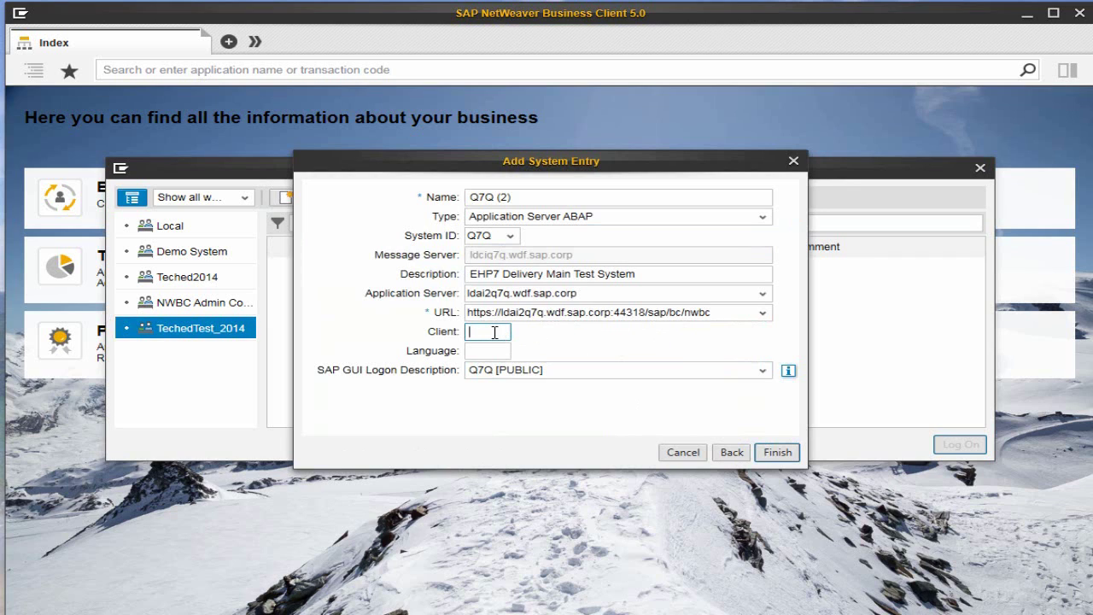
text(002)
key(Tab)
text(EN)
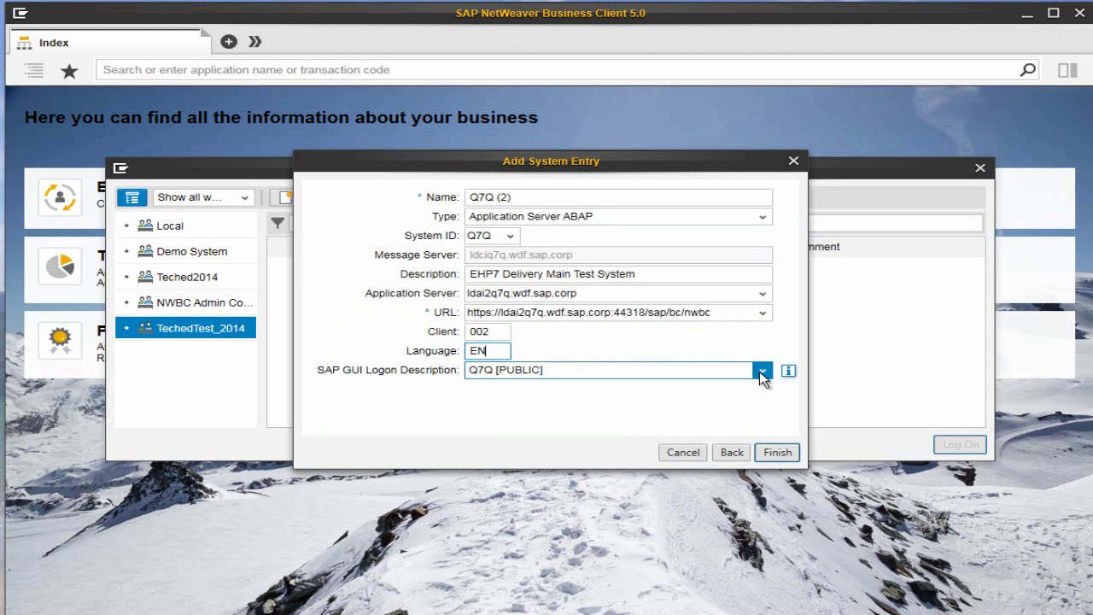
click(760, 373)
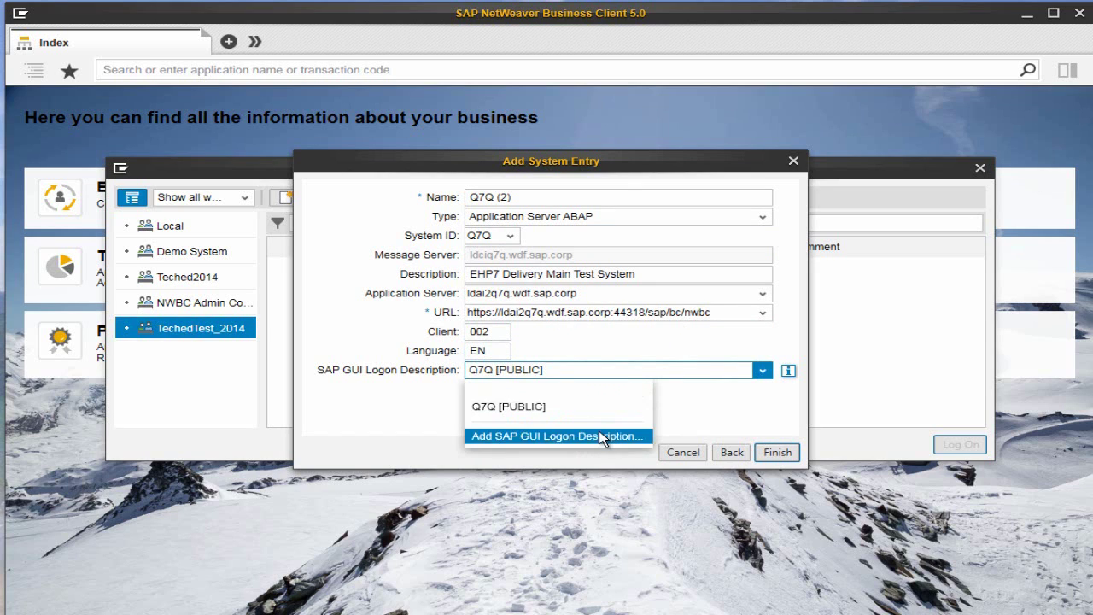
click(601, 436)
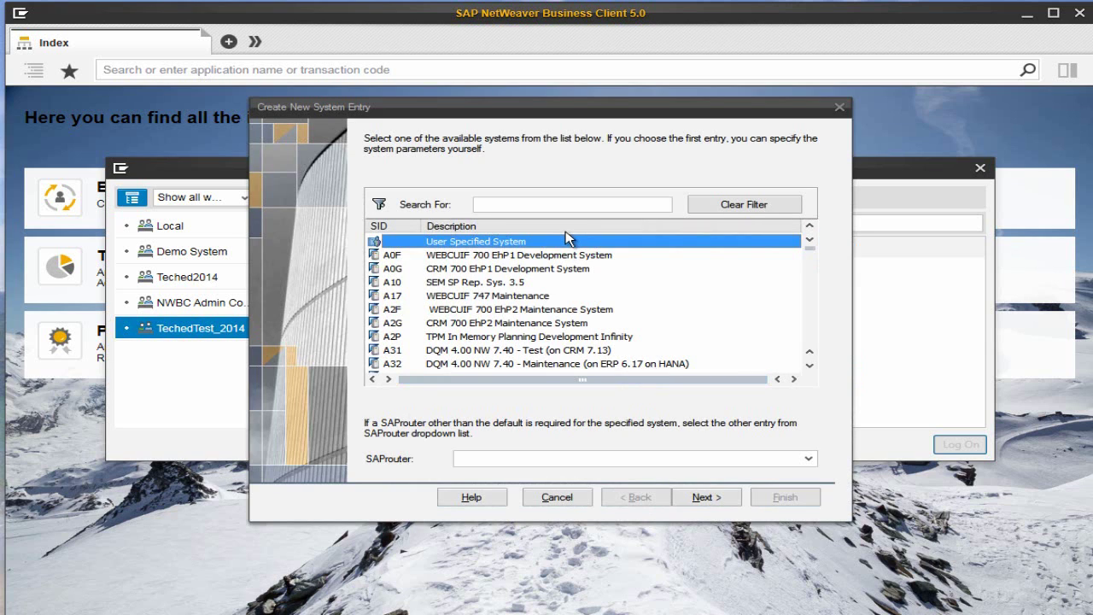
click(562, 500)
Finish saving the Q7Q (2) connection and log on to it.
click(776, 451)
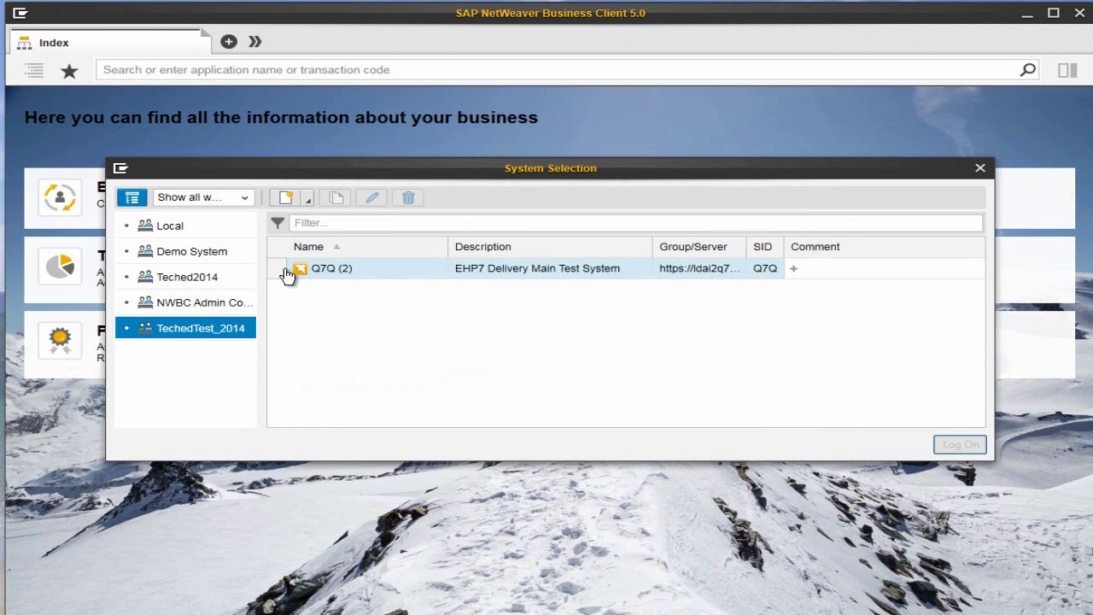
click(285, 271)
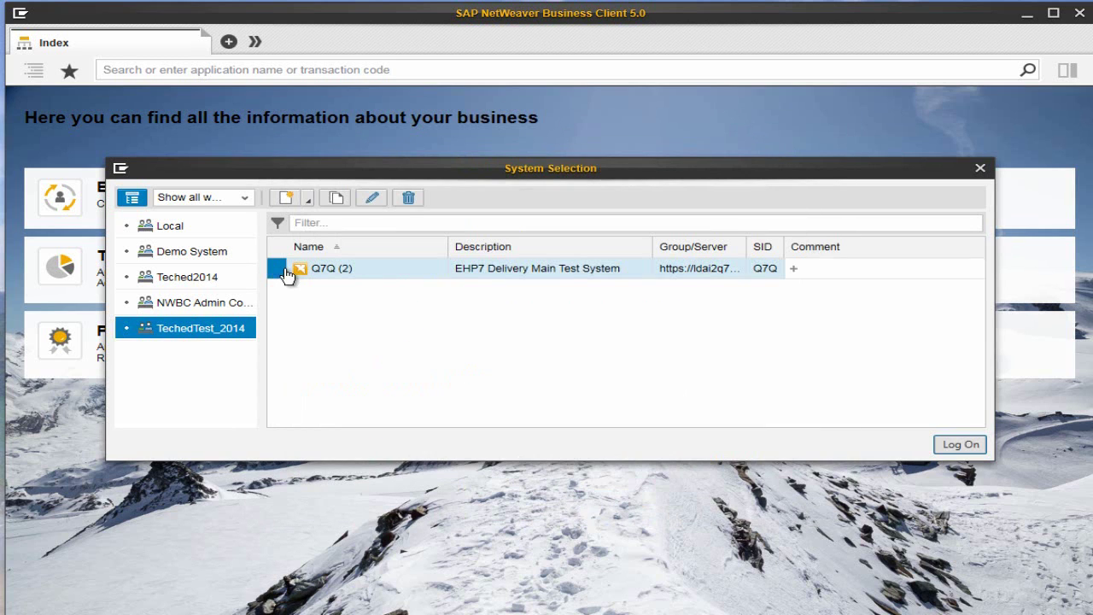
click(959, 445)
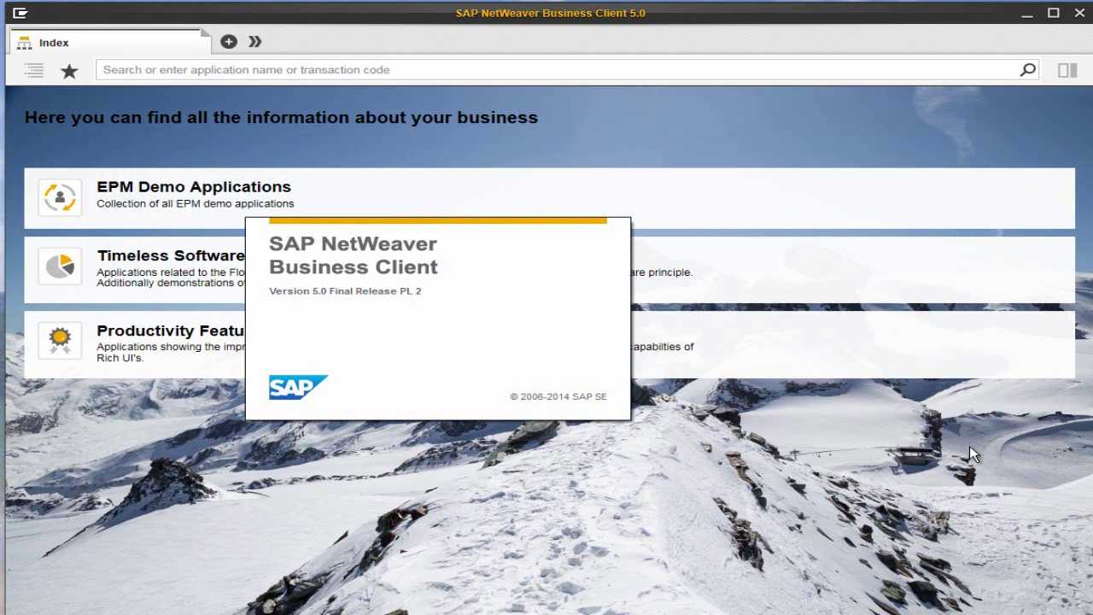